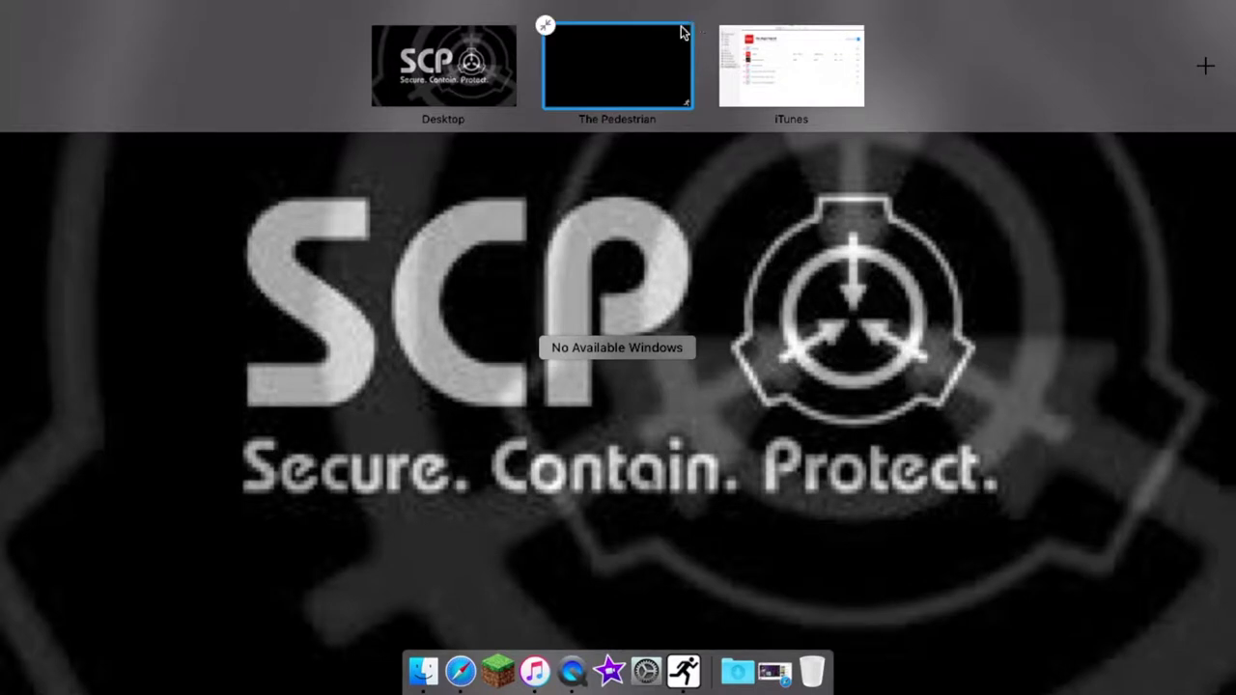
Step: Quit the fullscreen game and relaunch ThePedestrian windowed with Beautiful graphics quality
left_click(543, 29)
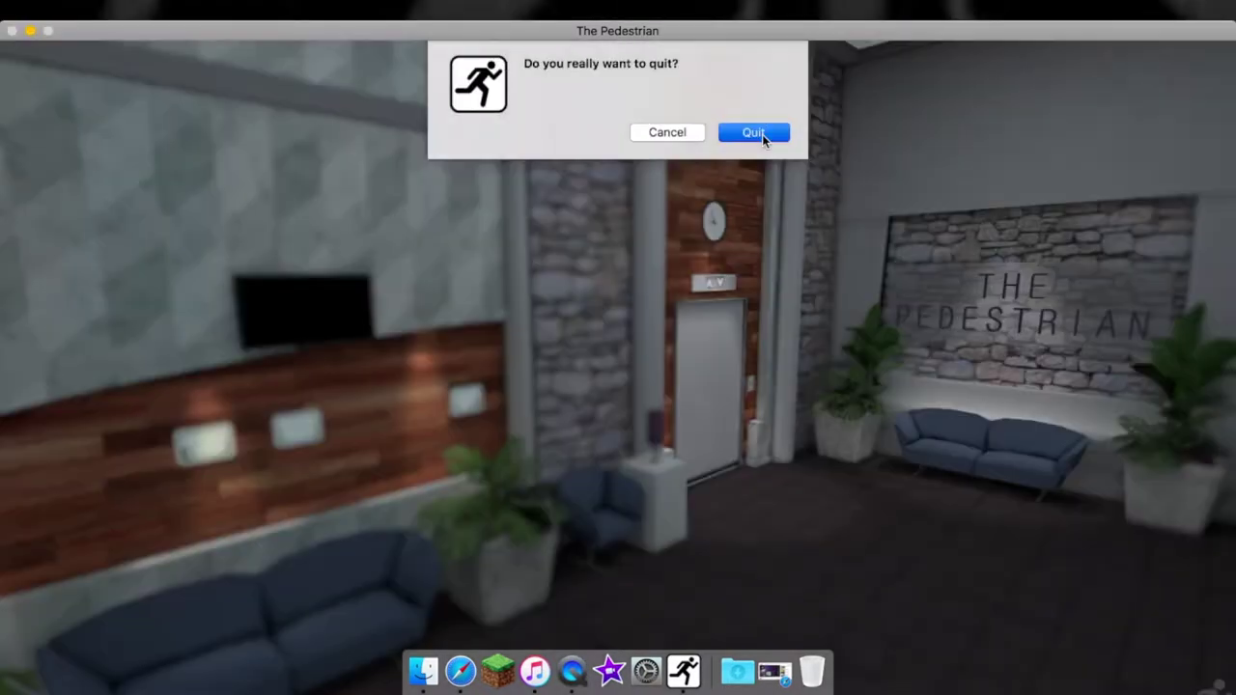
left_click(762, 134)
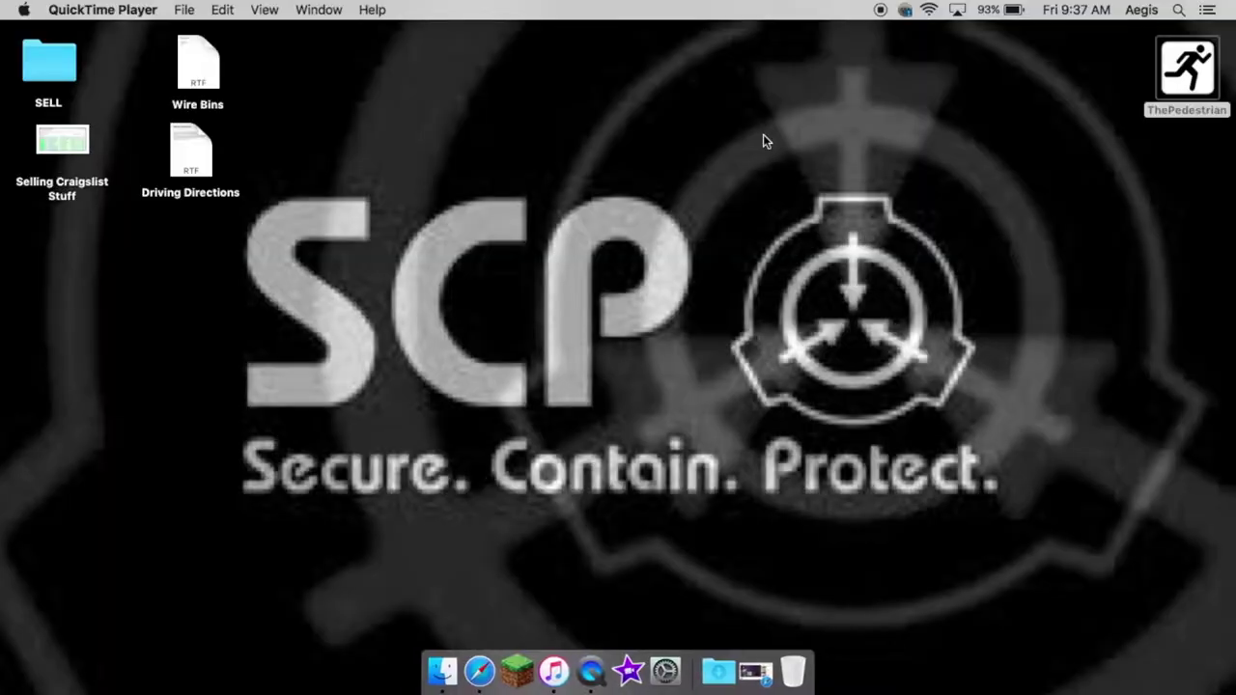
left_click(1194, 89)
double_click(1194, 89)
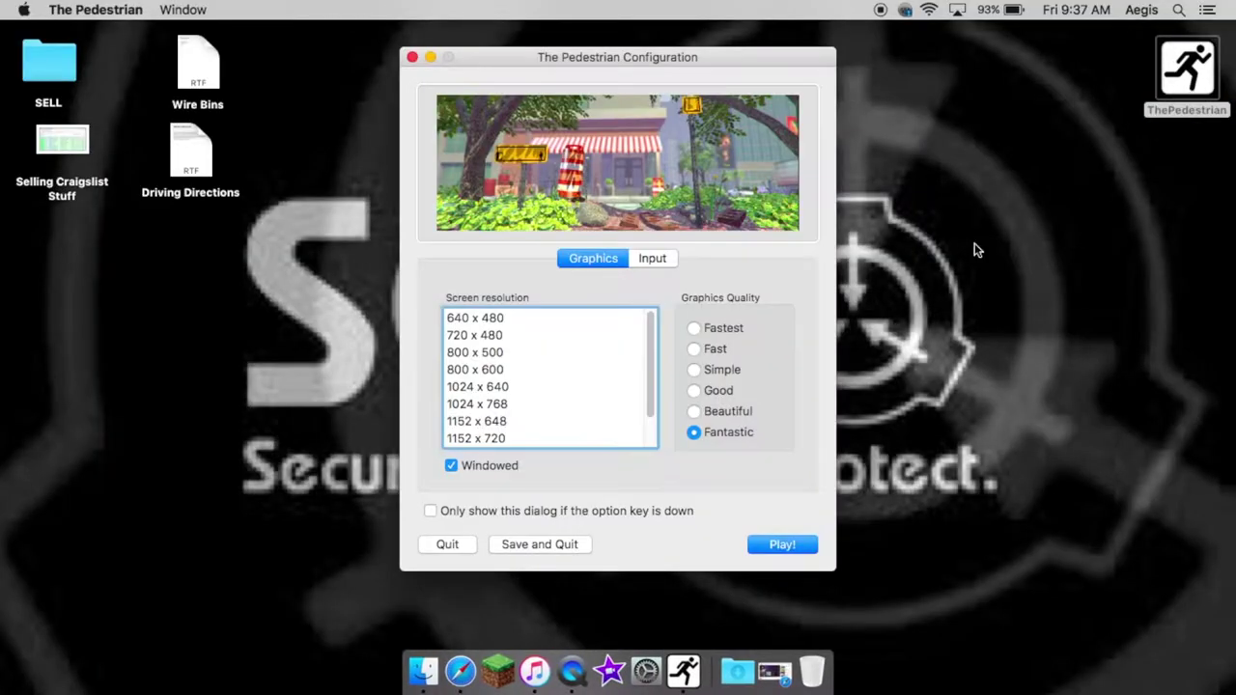
left_click(695, 411)
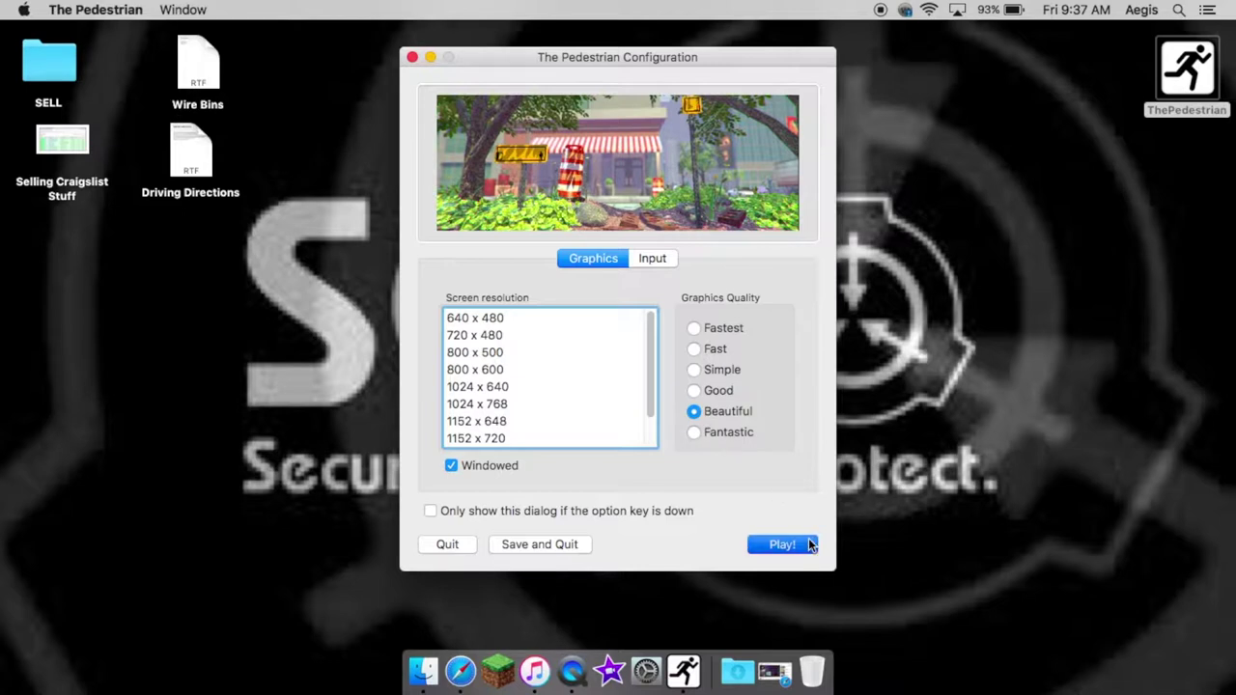
left_click(811, 545)
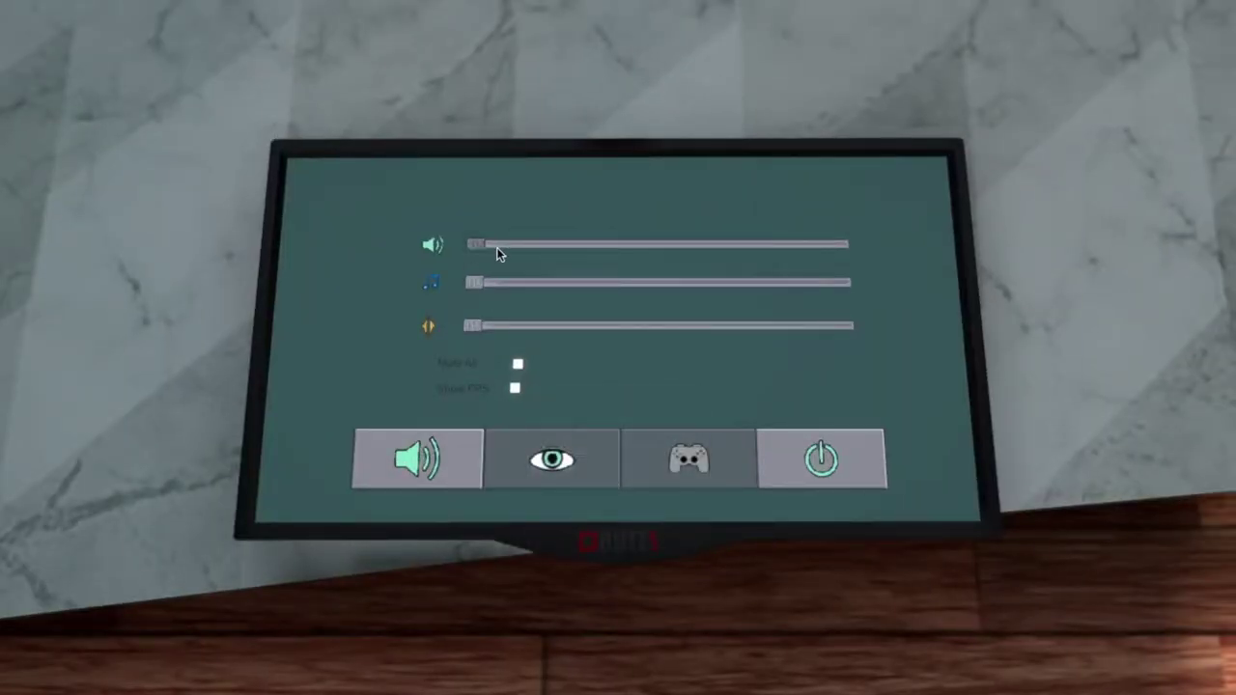
Step: Set the in-game master volume to about 55% and lower the system volume
left_click_drag(472, 249, 680, 247)
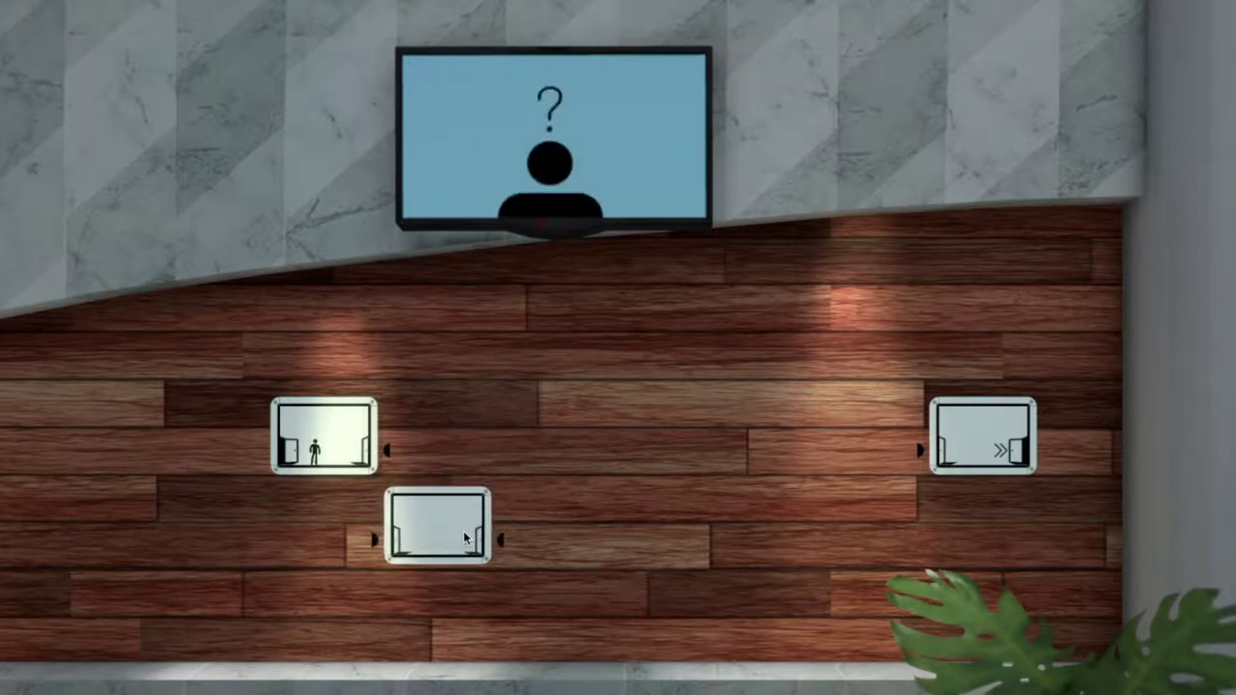
key("XF86AudioLowerVolume")
key("XF86AudioLowerVolume")
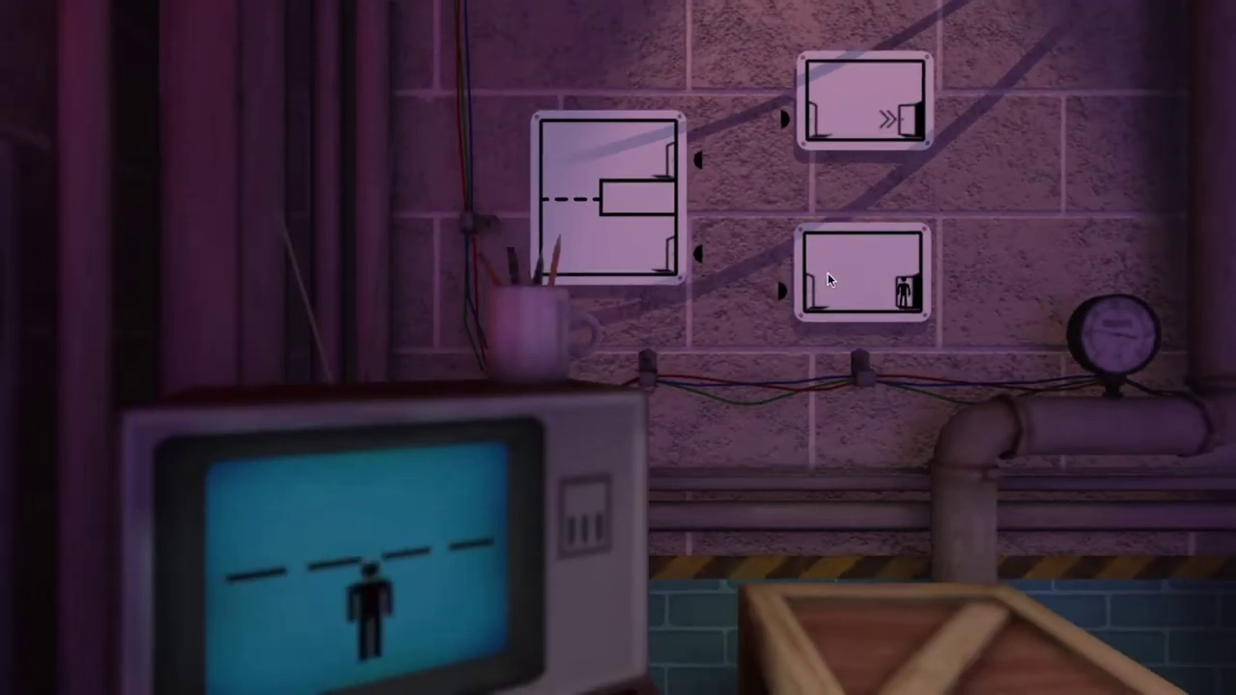
Step: Place the figure's room right of the large sign and cable it to the upper and lower doors
left_click_drag(828, 272, 592, 273)
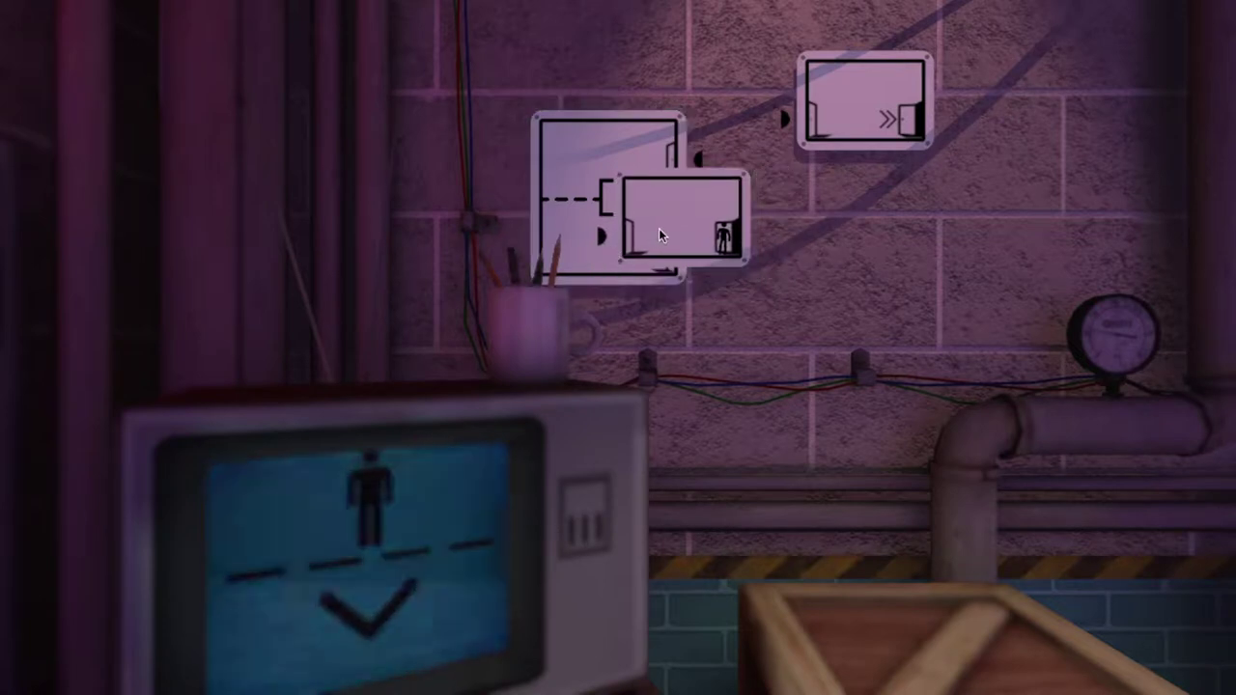
left_click_drag(659, 235, 758, 251)
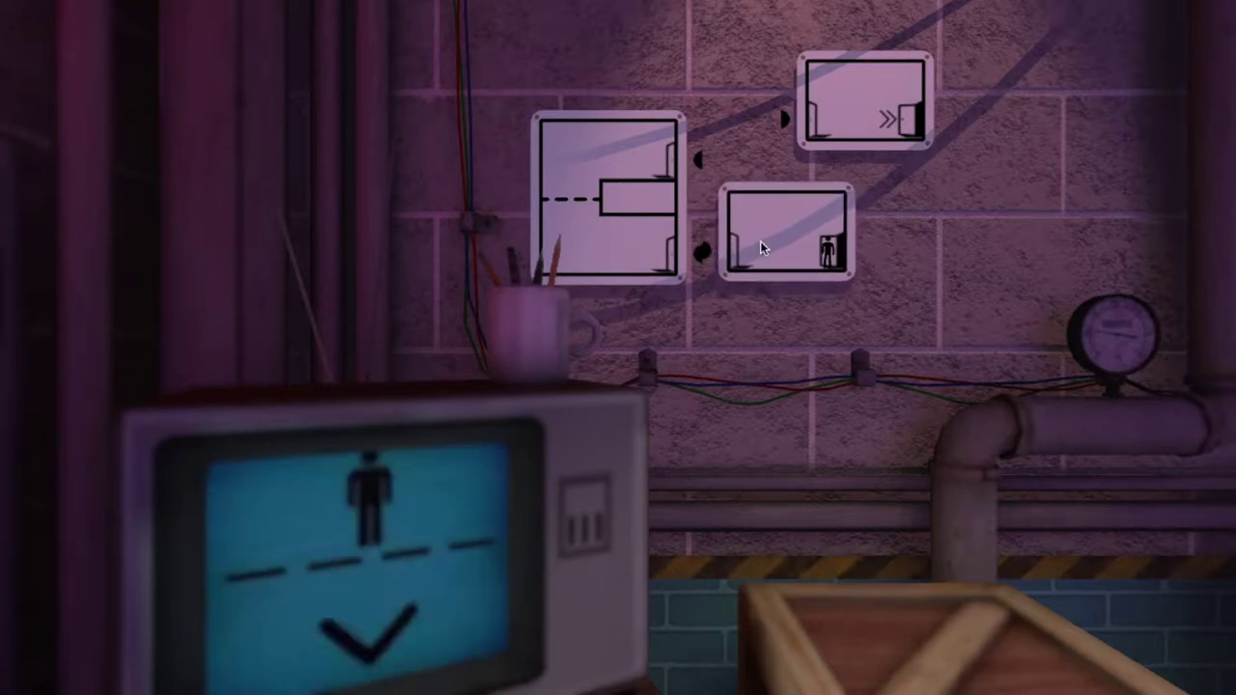
left_click_drag(758, 249, 858, 254)
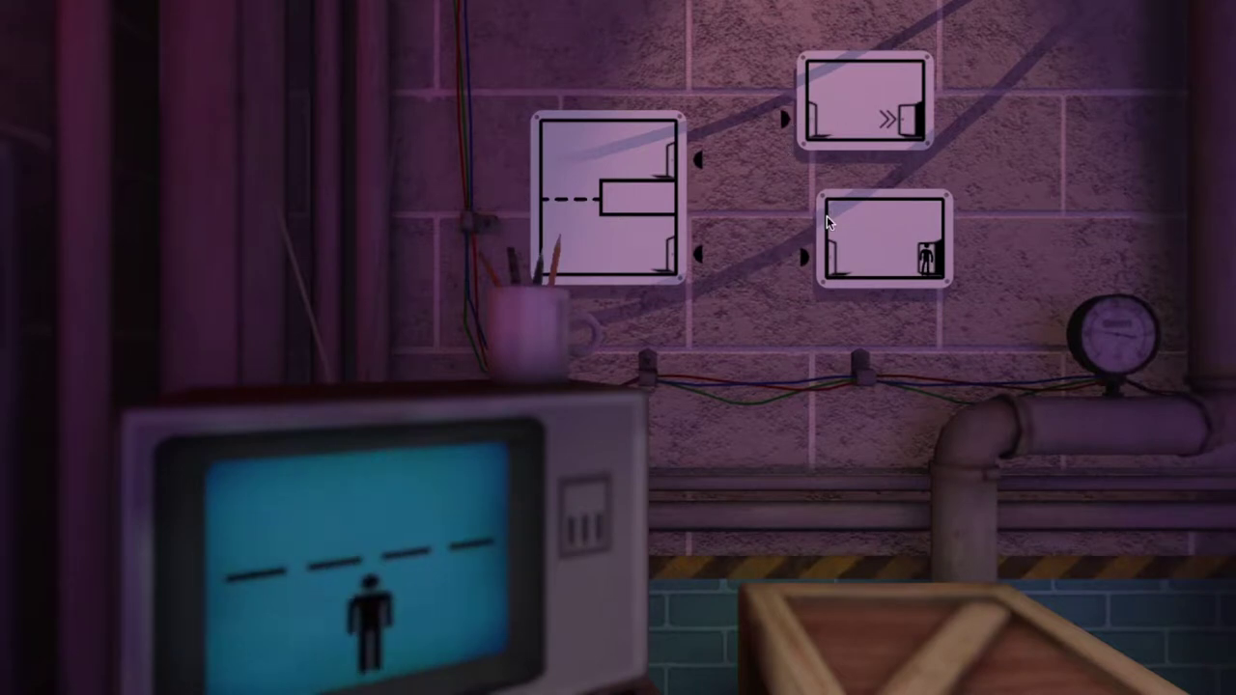
mouse_move(800, 259)
left_mouse_down()
mouse_move(731, 165)
mouse_move(676, 138)
mouse_move(692, 146)
left_mouse_up()
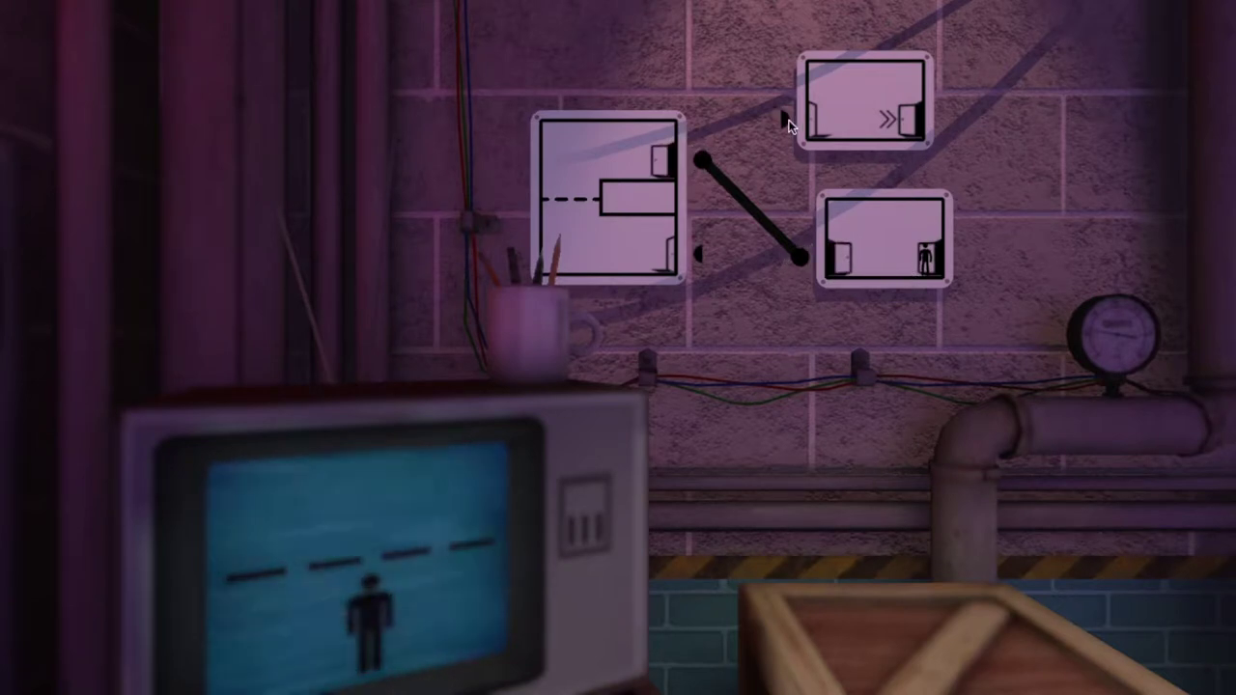
left_click_drag(784, 118, 706, 255)
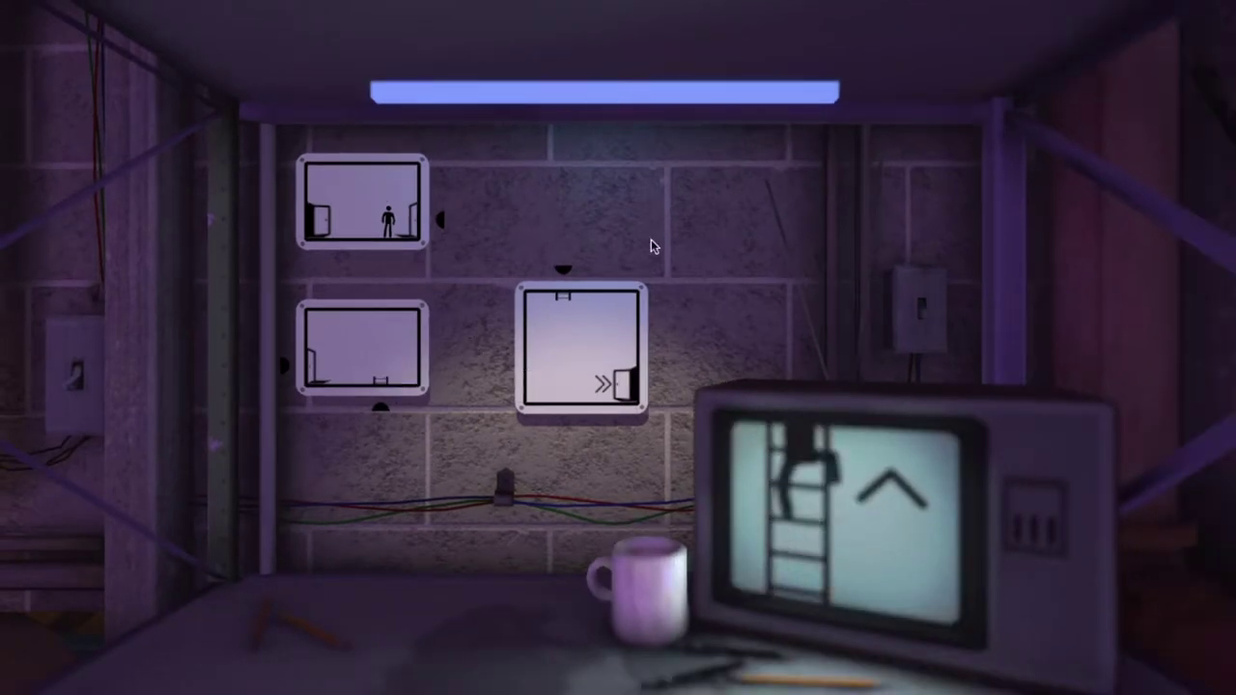
Step: Move the bottom-left ladder room into the empty top-middle slot
left_click_drag(394, 384, 574, 214)
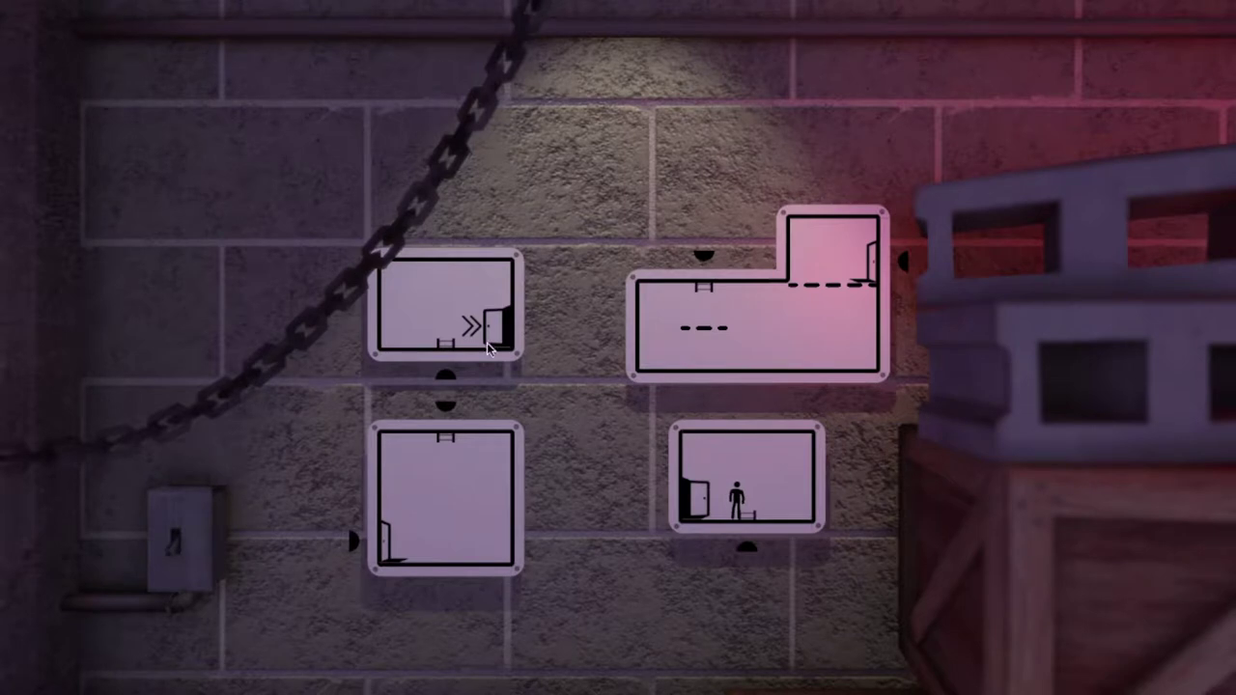
Step: Reposition the L-shaped, exit and empty rooms, then link the figure's room below the middle room
mouse_move(814, 515)
left_mouse_down()
mouse_move(763, 456)
mouse_move(745, 518)
left_mouse_up()
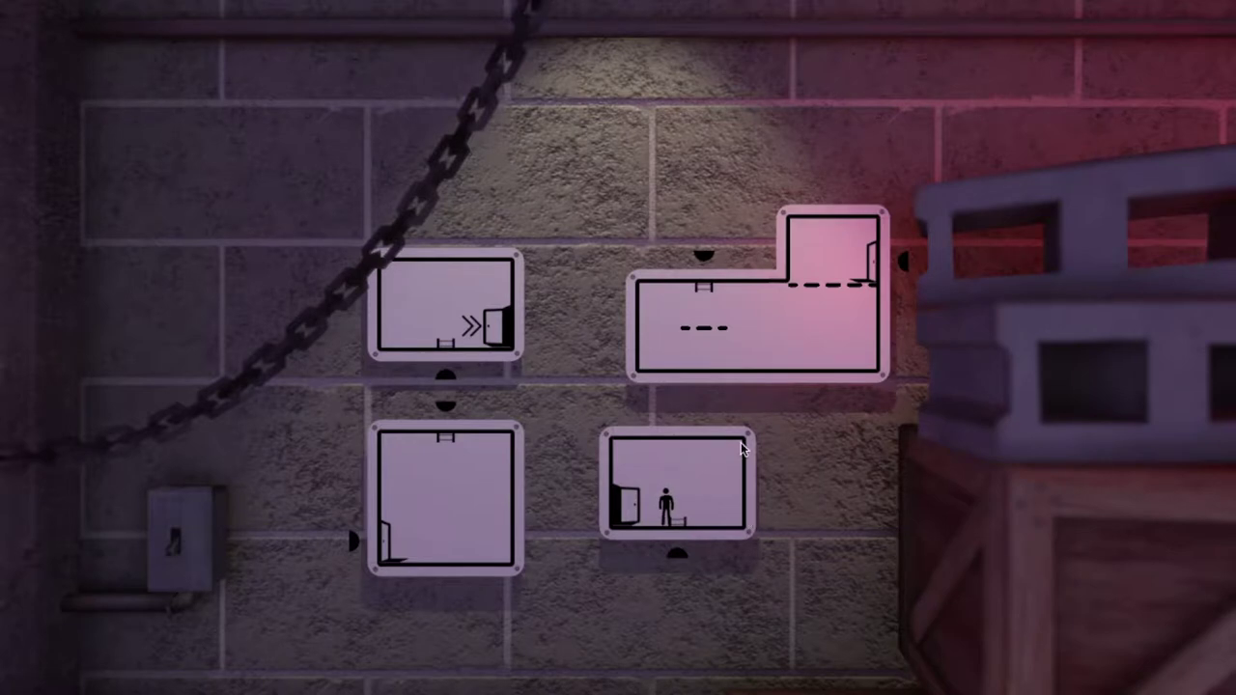
left_click_drag(415, 314, 308, 277)
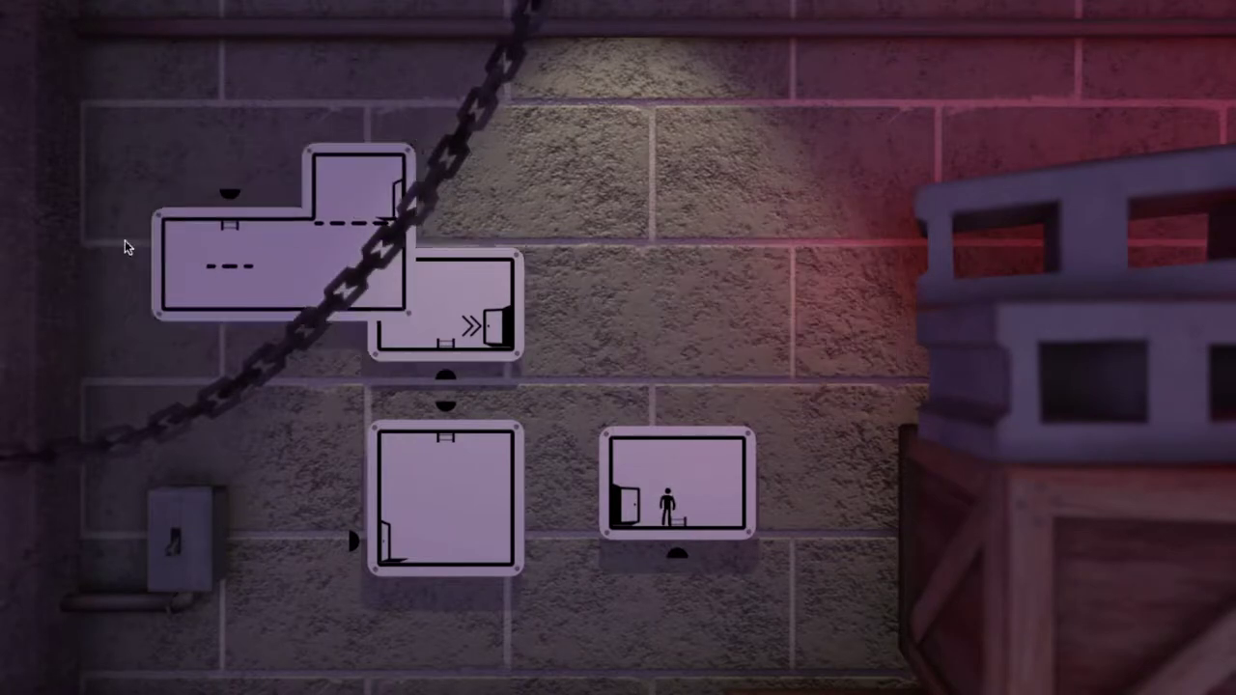
left_click_drag(478, 288, 541, 284)
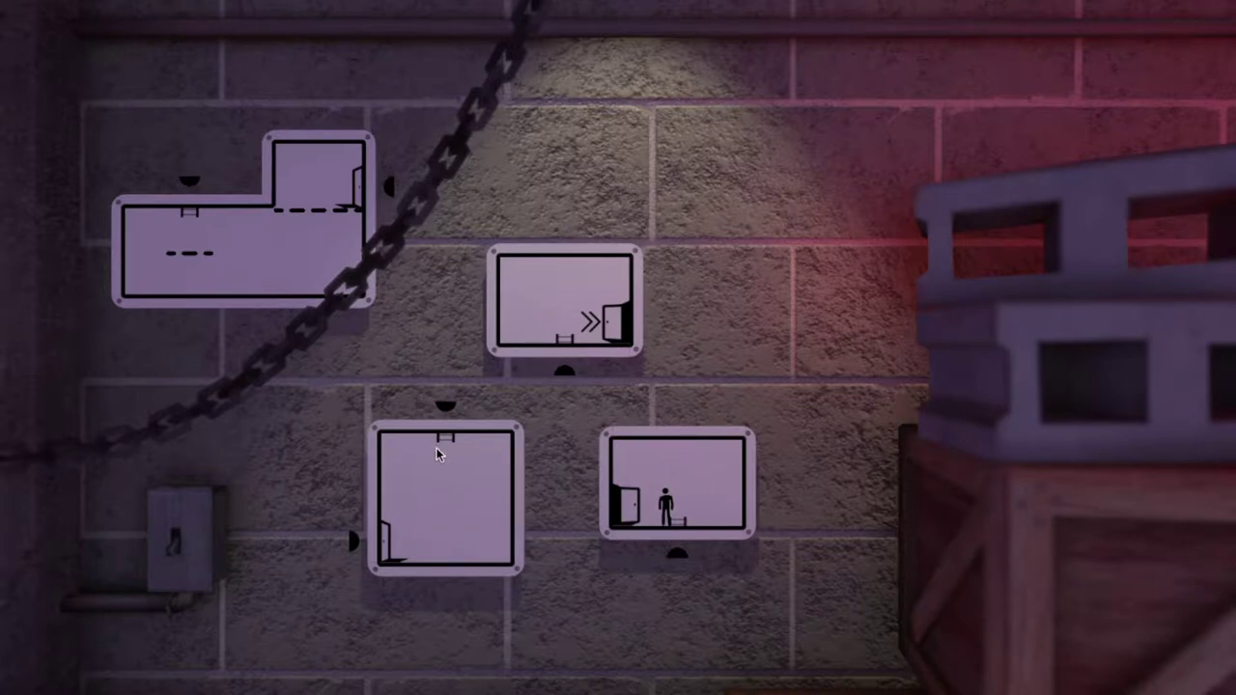
left_click_drag(554, 336, 674, 239)
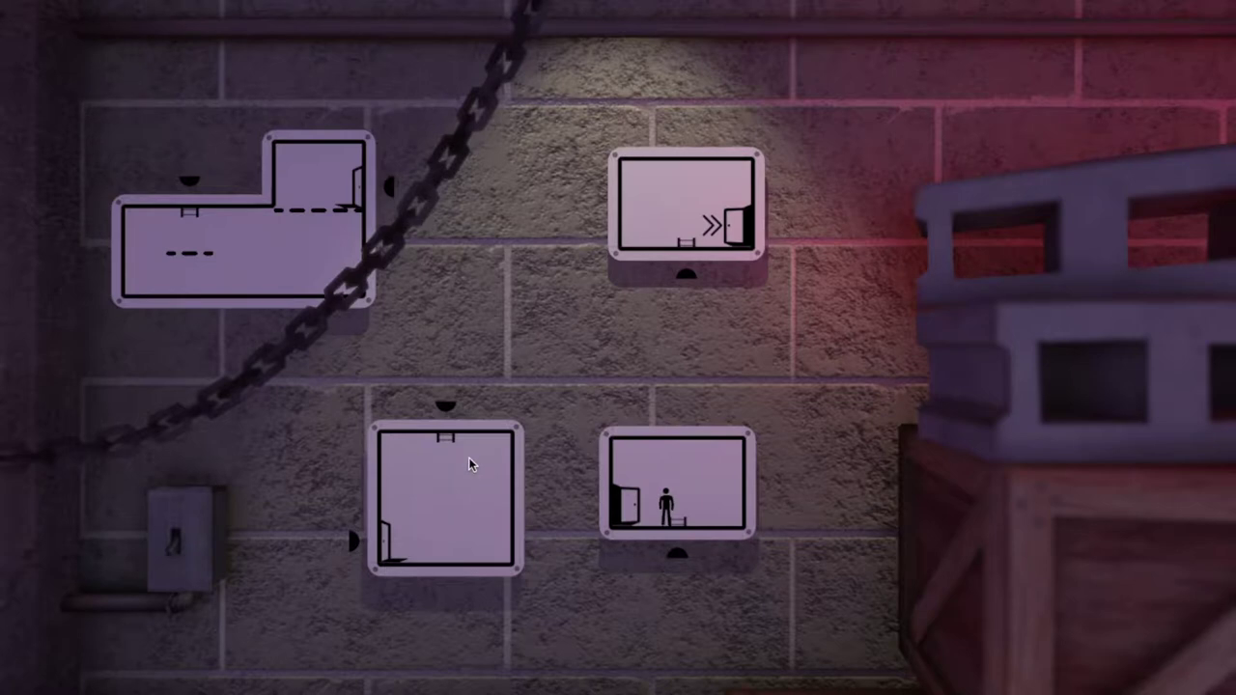
left_click_drag(468, 457, 527, 224)
left_click_drag(315, 220, 315, 249)
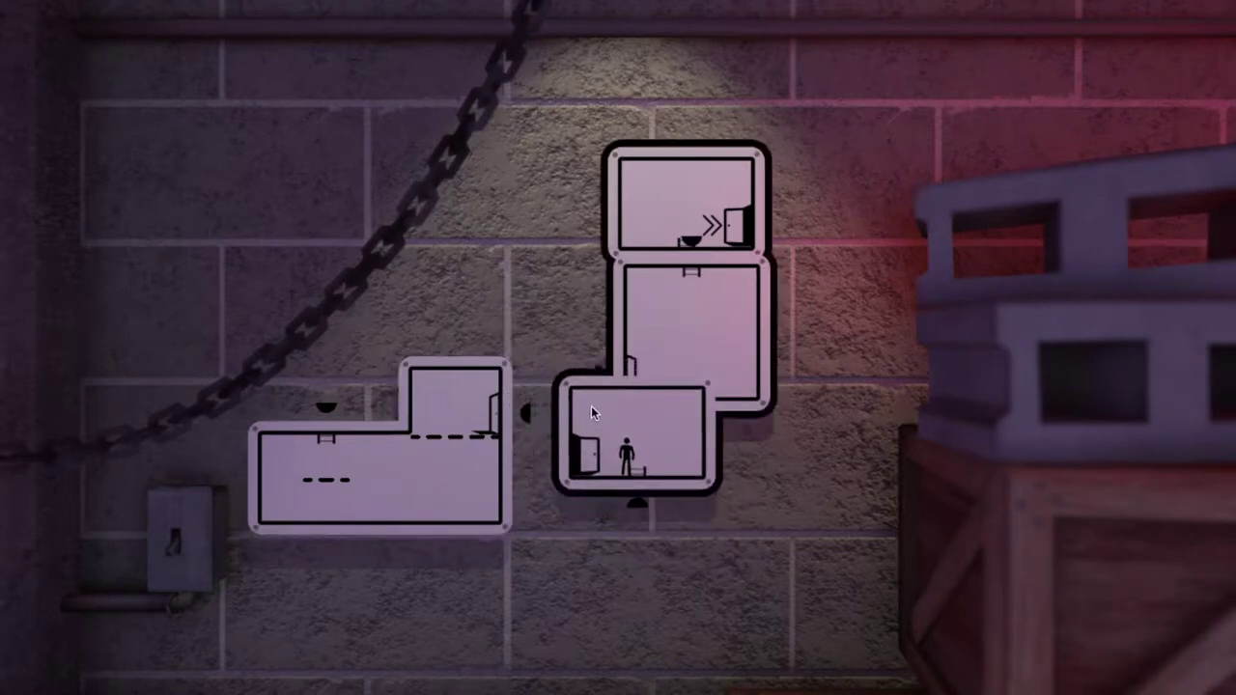
left_click_drag(578, 402, 632, 458)
mouse_move(530, 415)
left_mouse_down()
mouse_move(676, 558)
mouse_move(594, 377)
left_mouse_up()
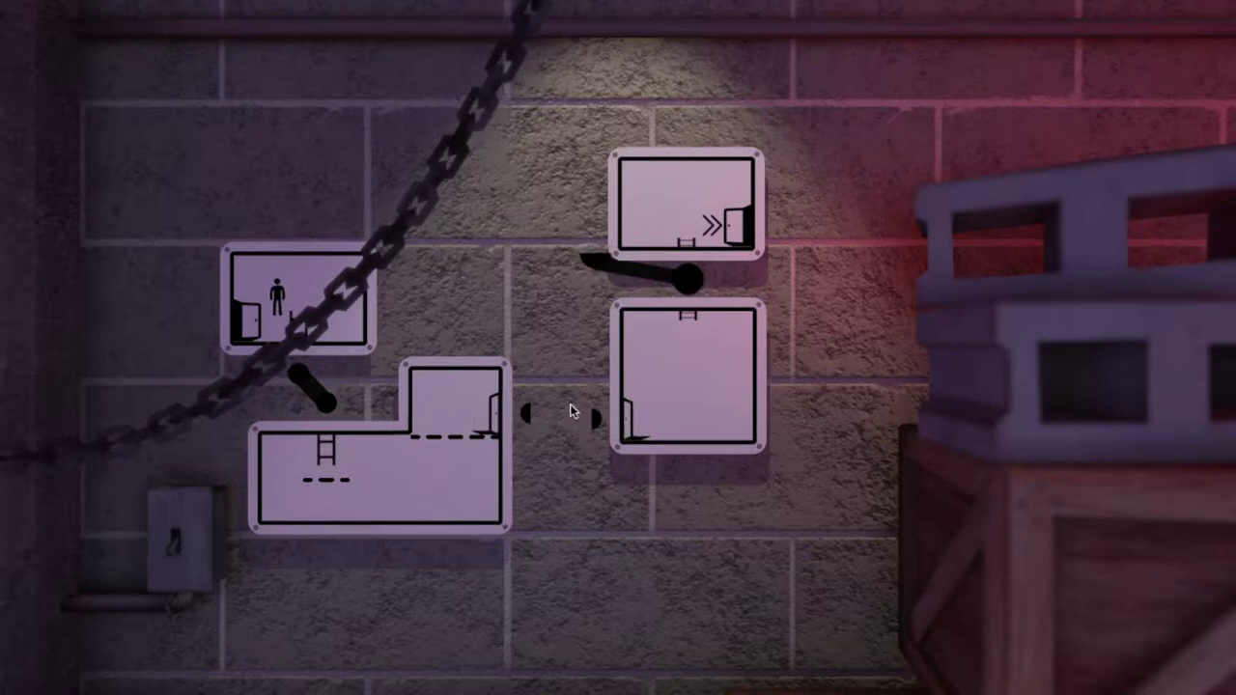
Step: Move the figure's room beside the exit room, snap the rod to the right joint, and walk out
left_click_drag(328, 290, 532, 105)
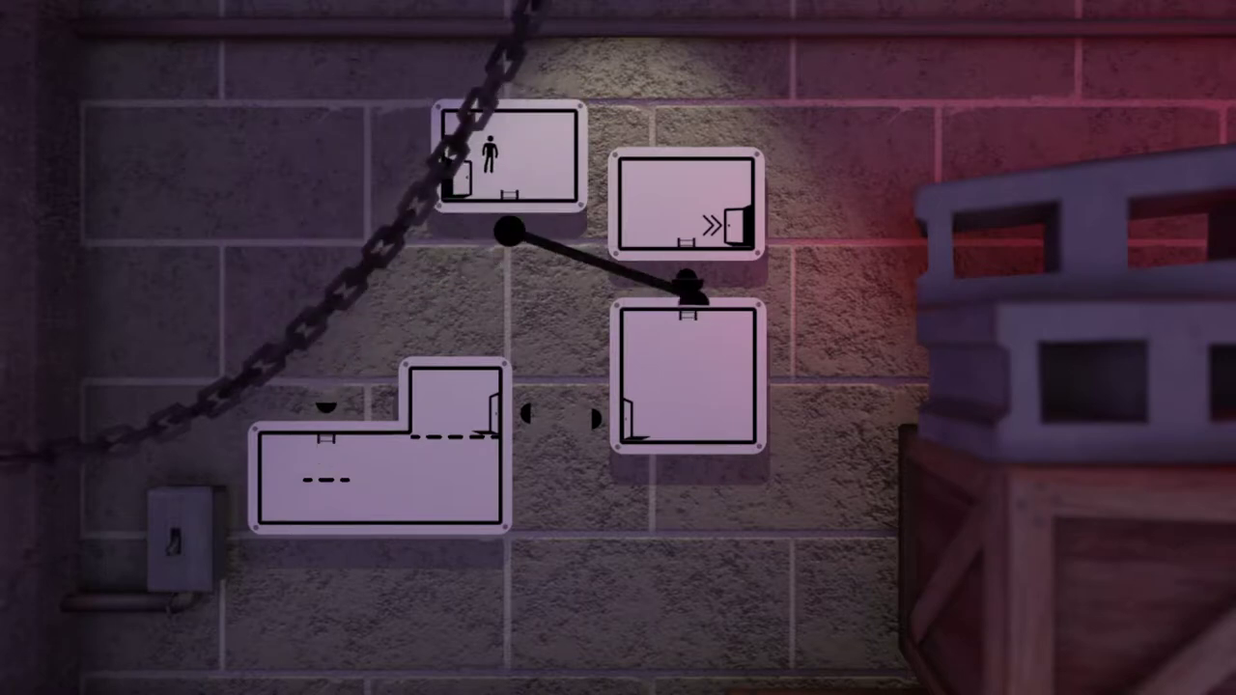
left_click(681, 283)
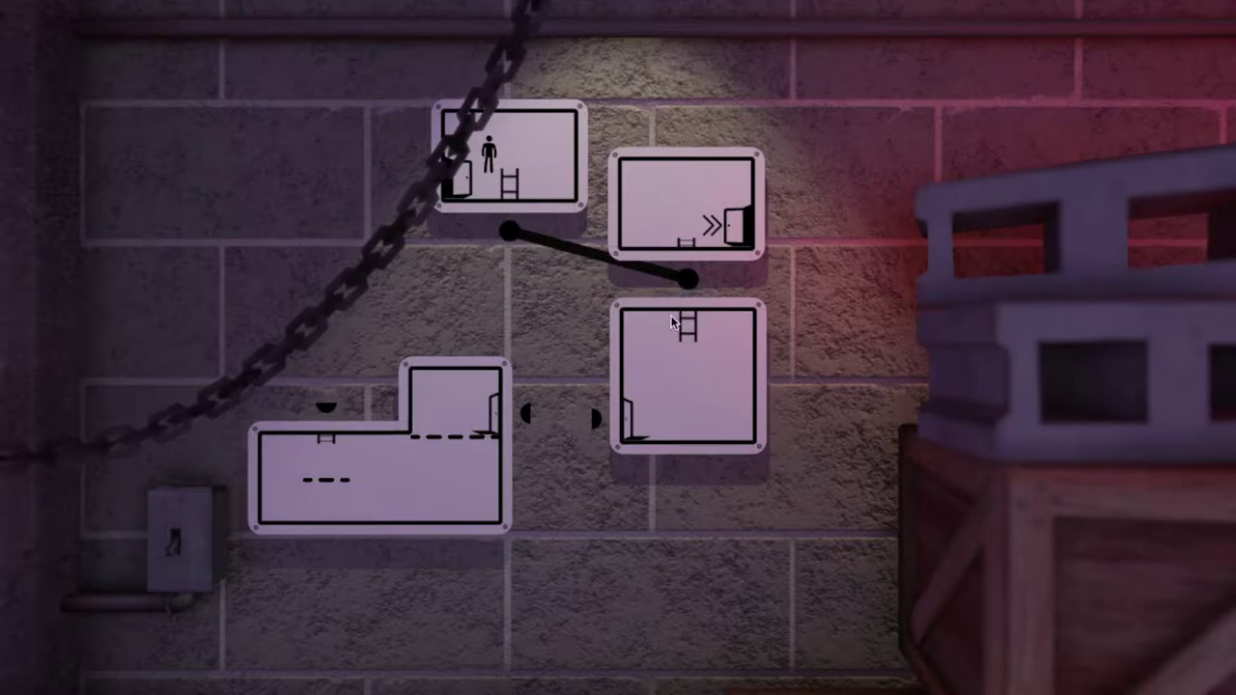
left_click_drag(673, 323, 676, 387)
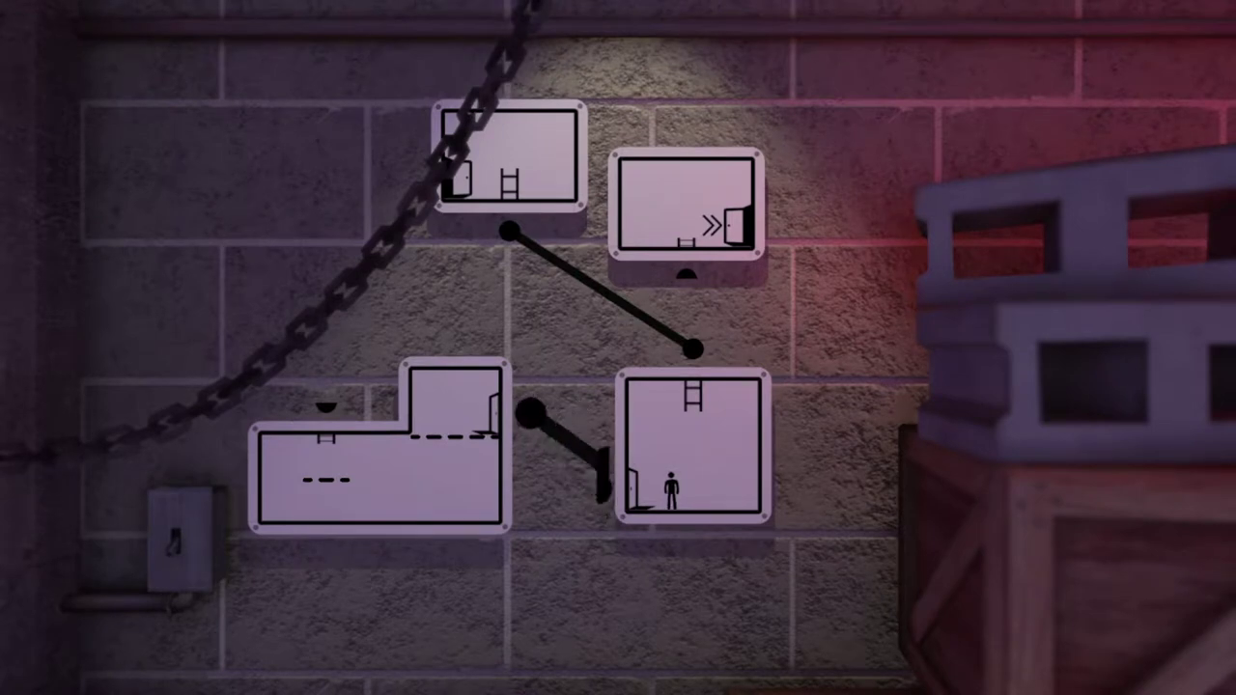
left_click(650, 485)
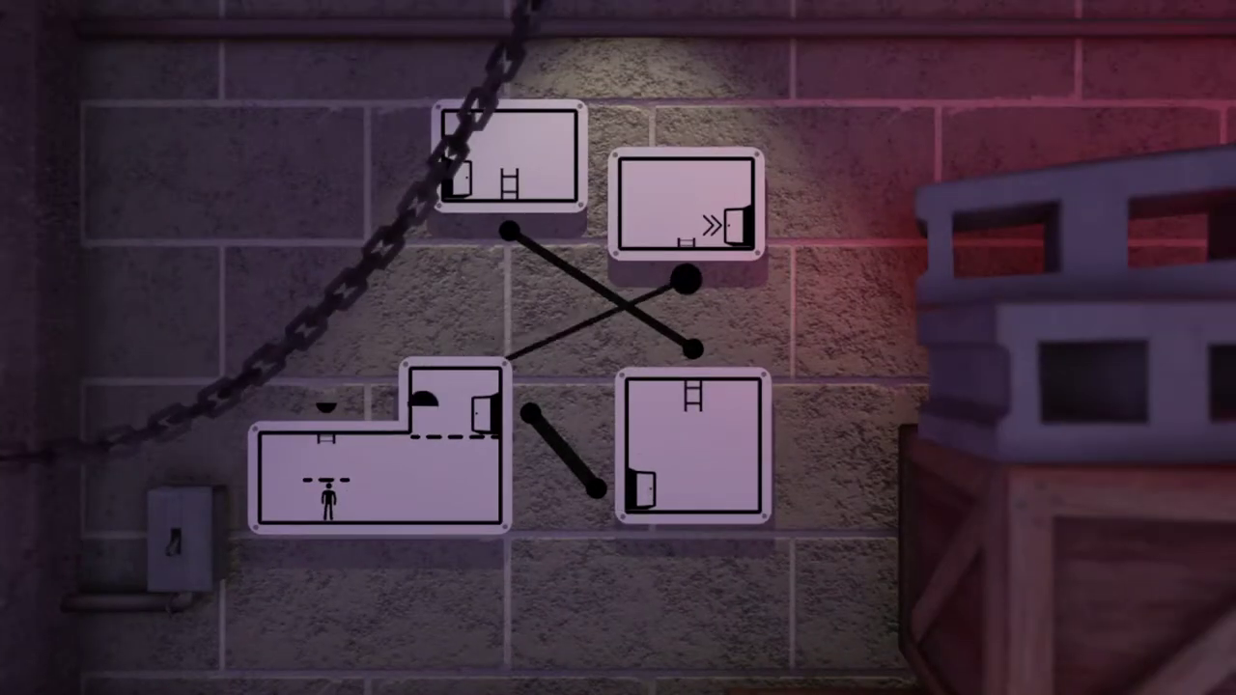
left_click(326, 405)
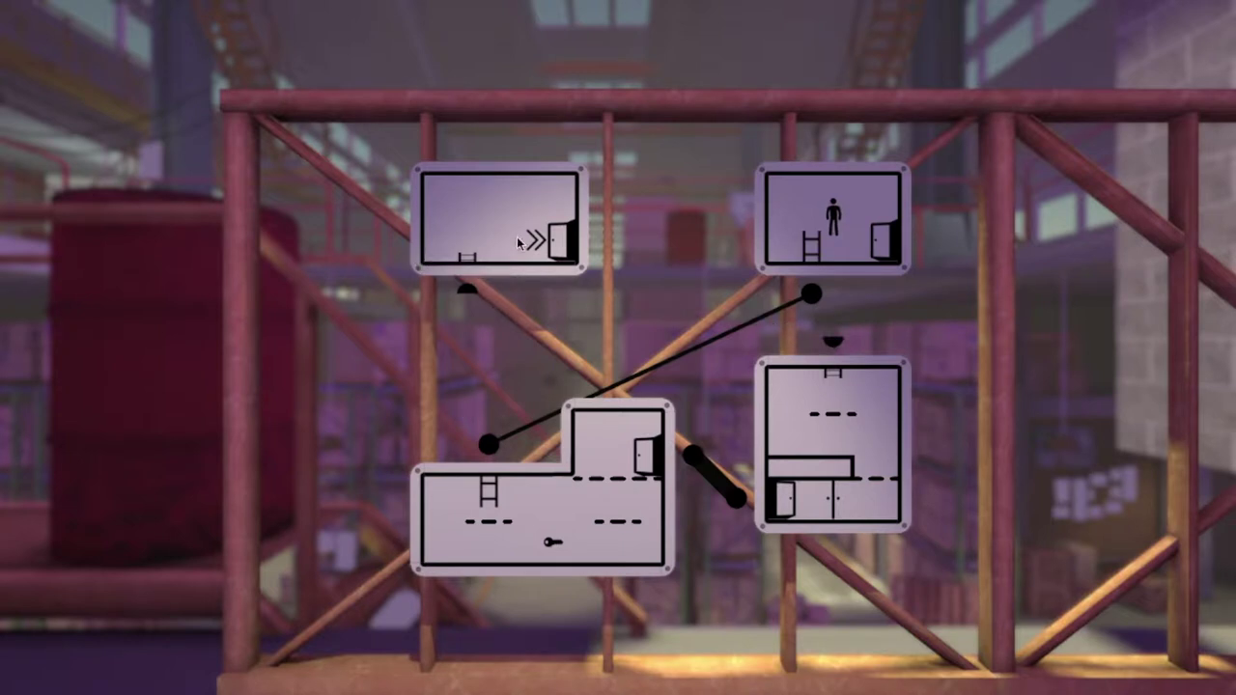
Step: Nudge the exit room, then stack both ladder rooms against the key sign's left doors
left_click_drag(518, 243, 541, 229)
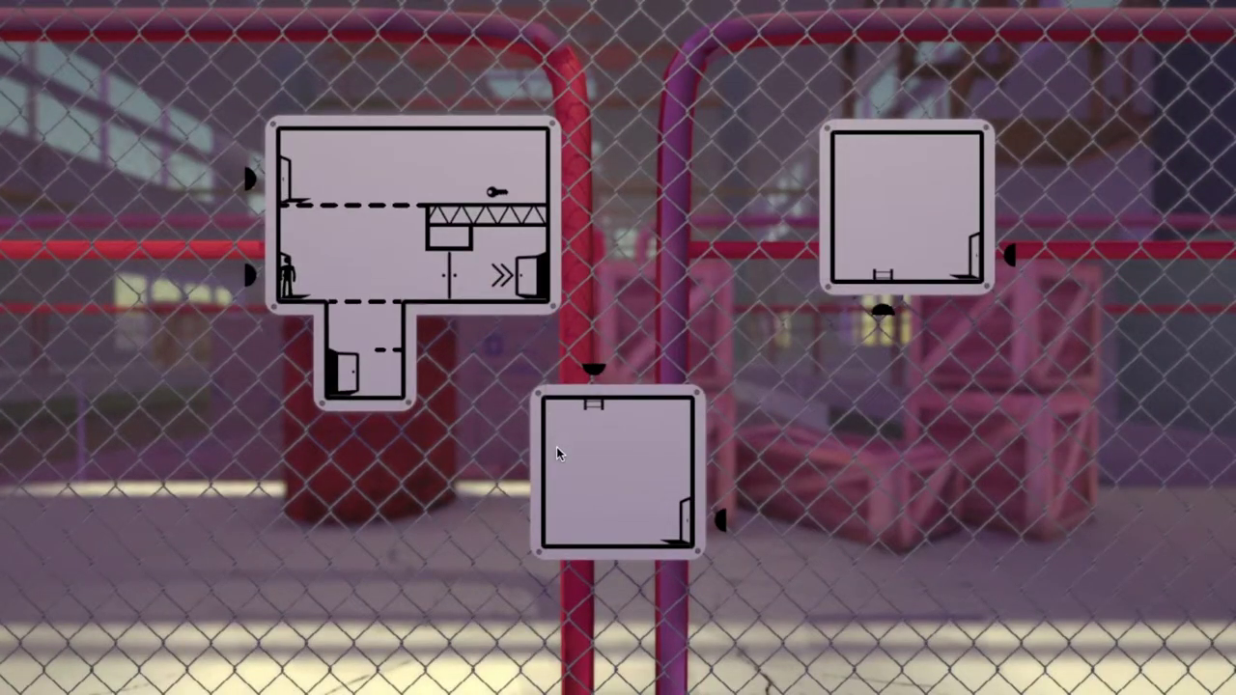
left_click_drag(558, 456, 48, 320)
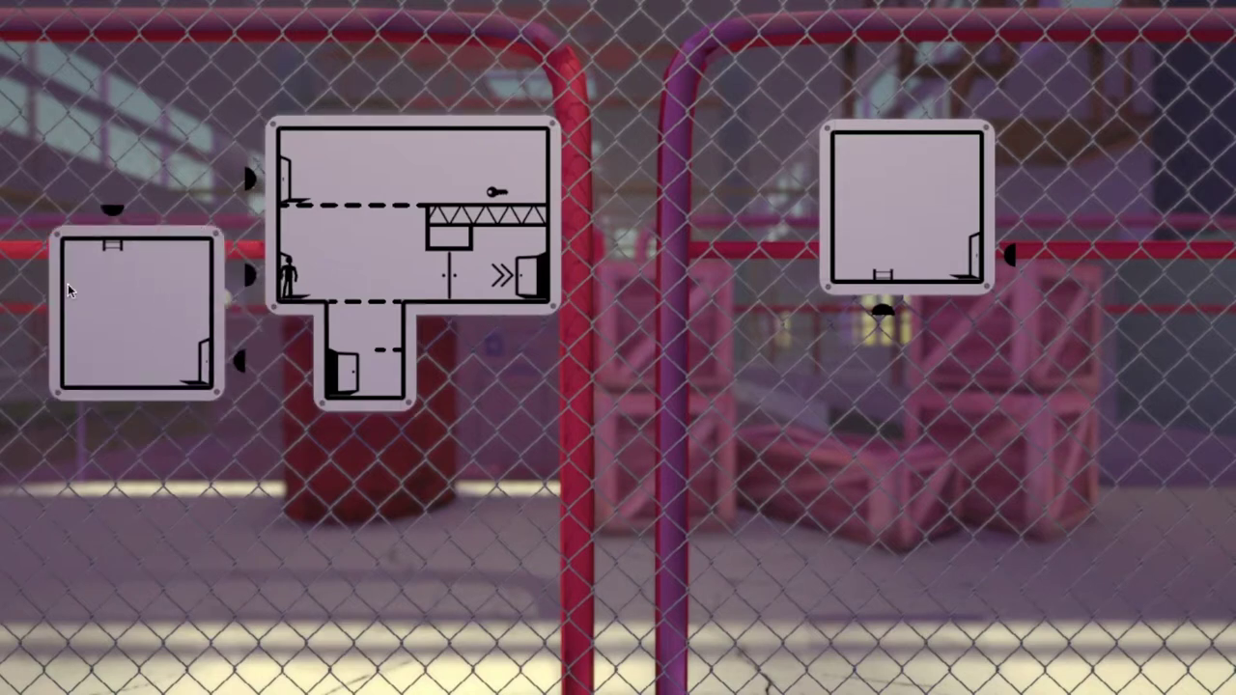
left_click_drag(839, 272, 41, 181)
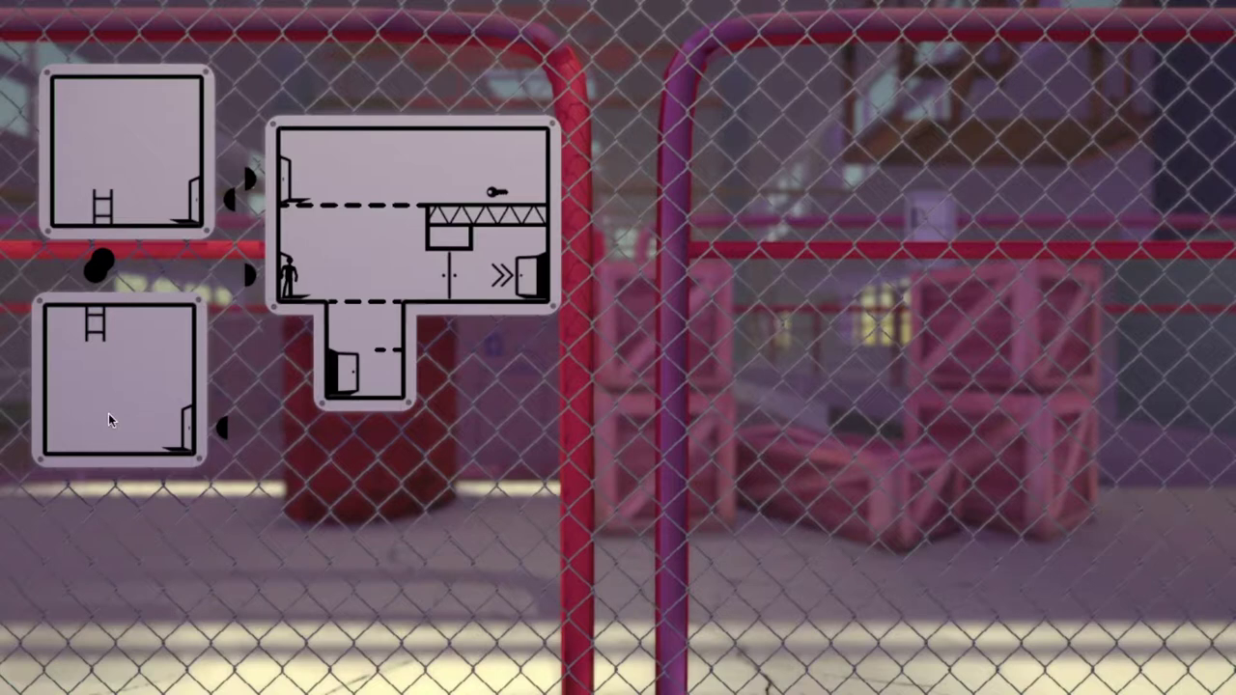
left_click_drag(108, 415, 91, 420)
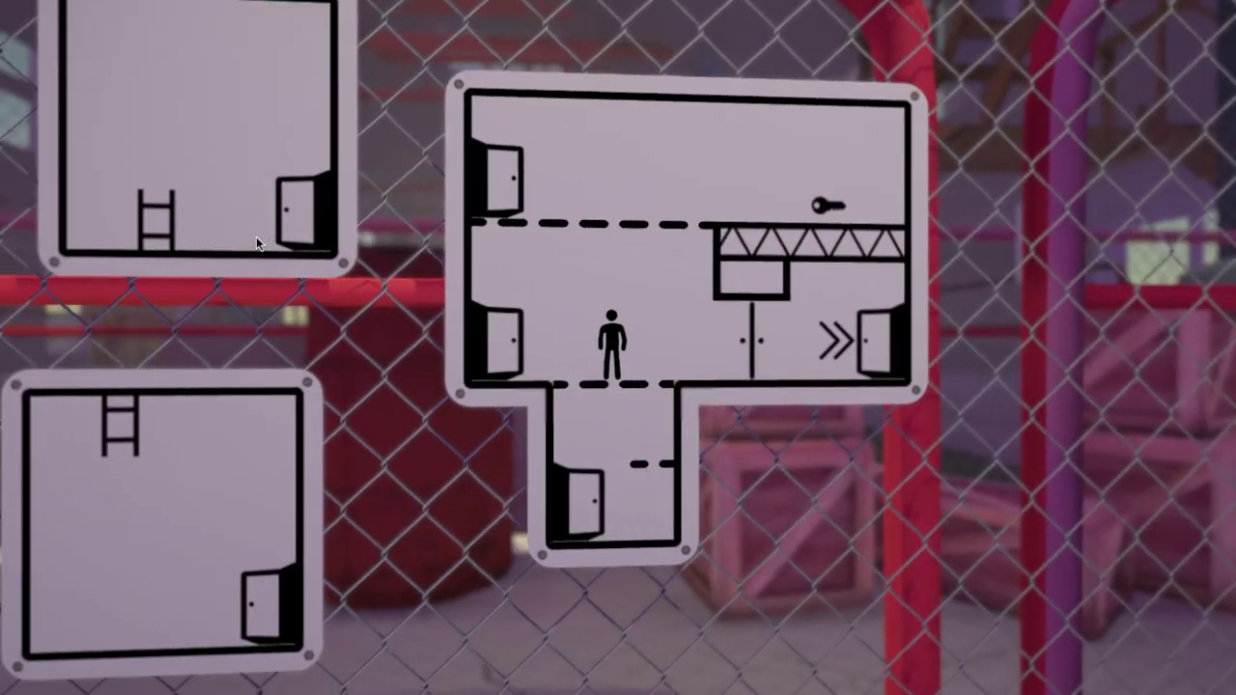
Step: Walk the figure left into the lower ladder room and back into the key sign
key("Right")
key("Left")
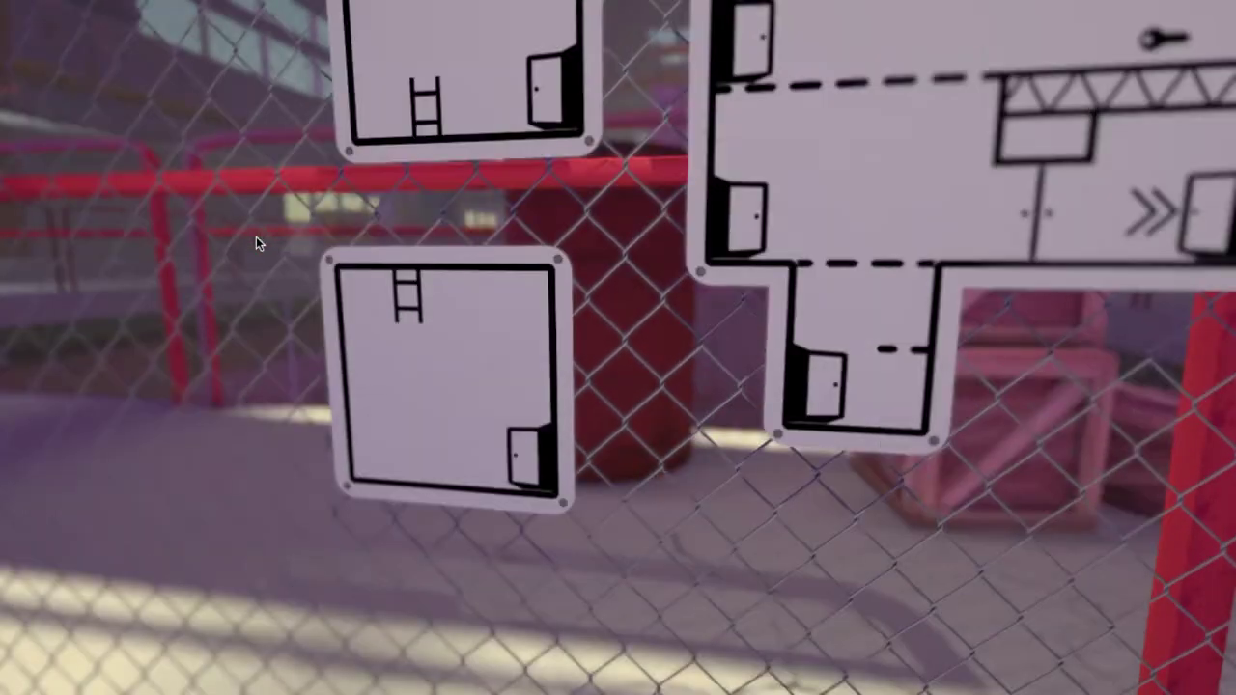
key("Left")
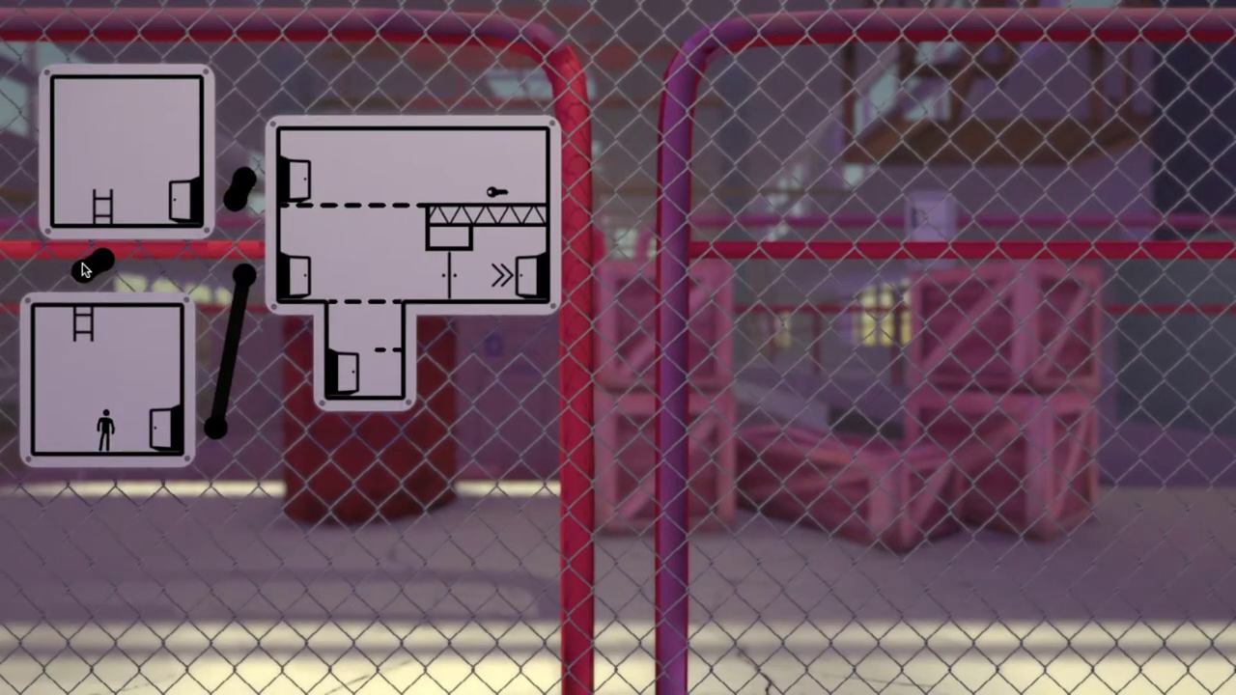
key("Right")
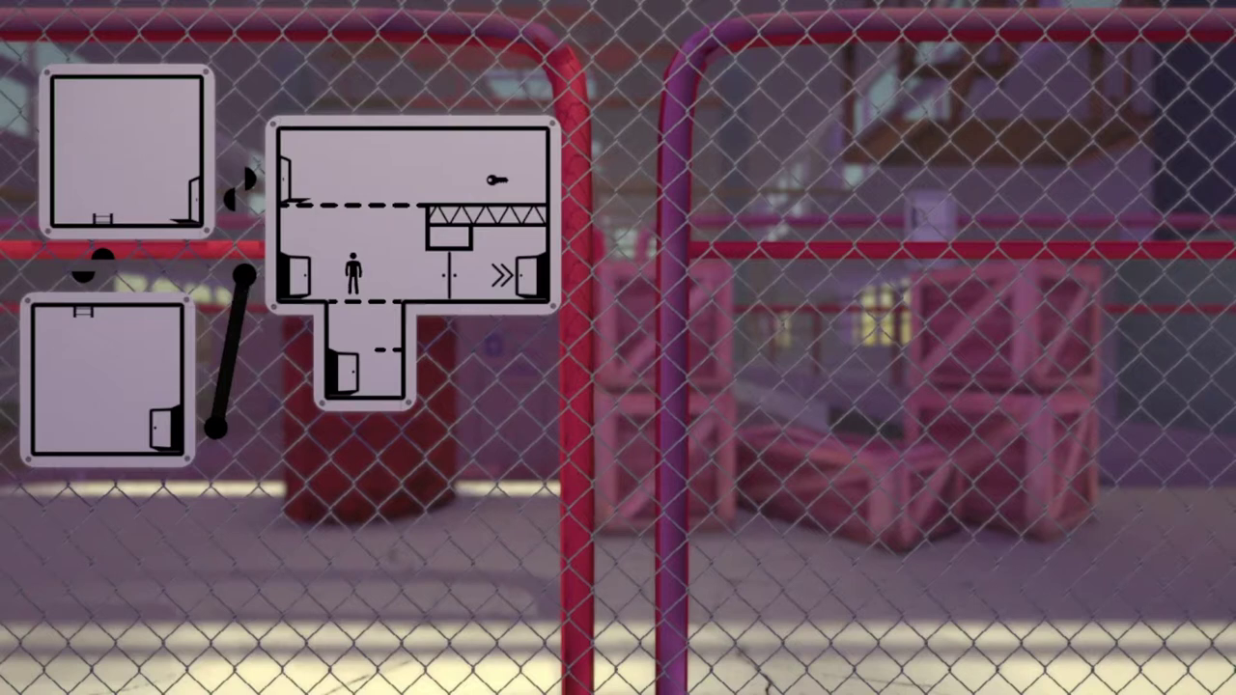
Step: Rearrange the panels, shifting the big room right and down with the small rooms beside it
left_click_drag(151, 362, 515, 442)
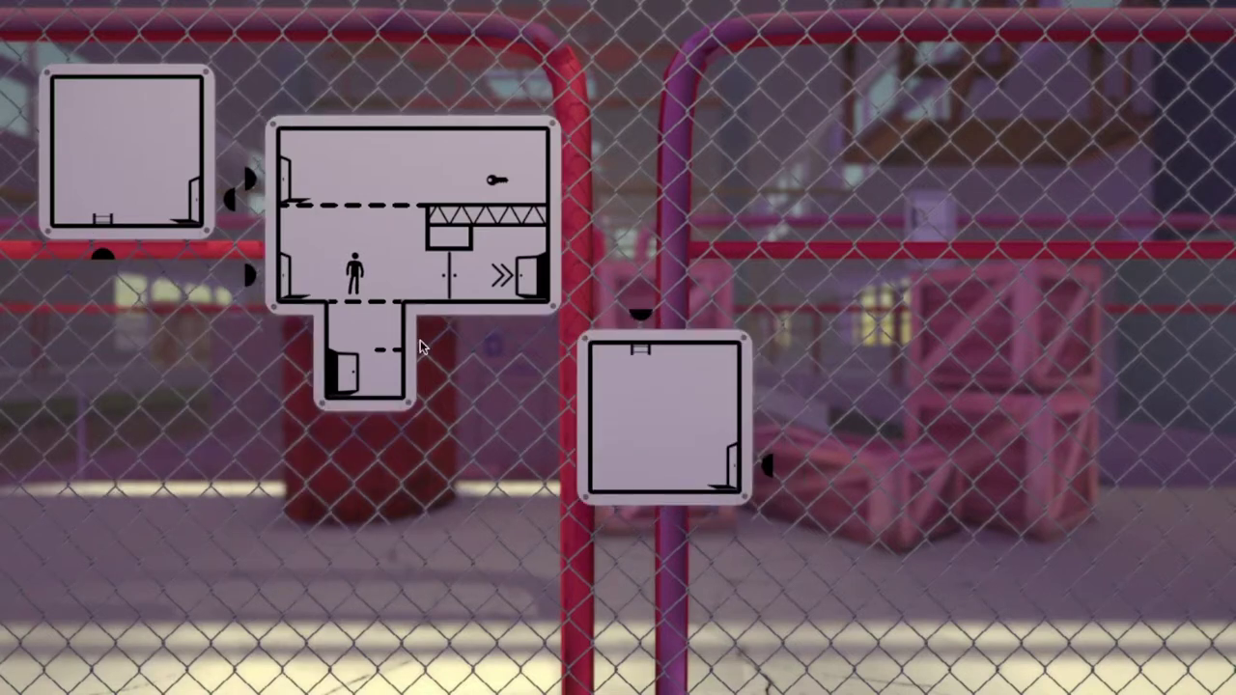
left_click_drag(78, 176, 84, 390)
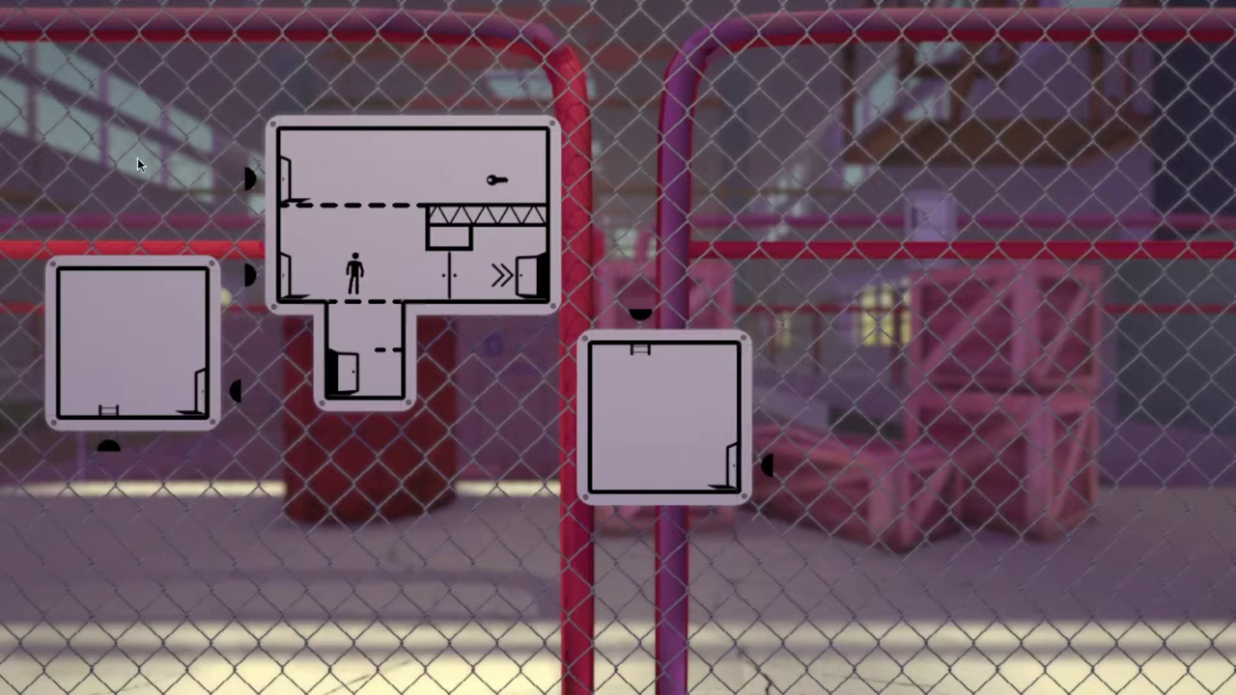
left_click_drag(697, 463, 118, 146)
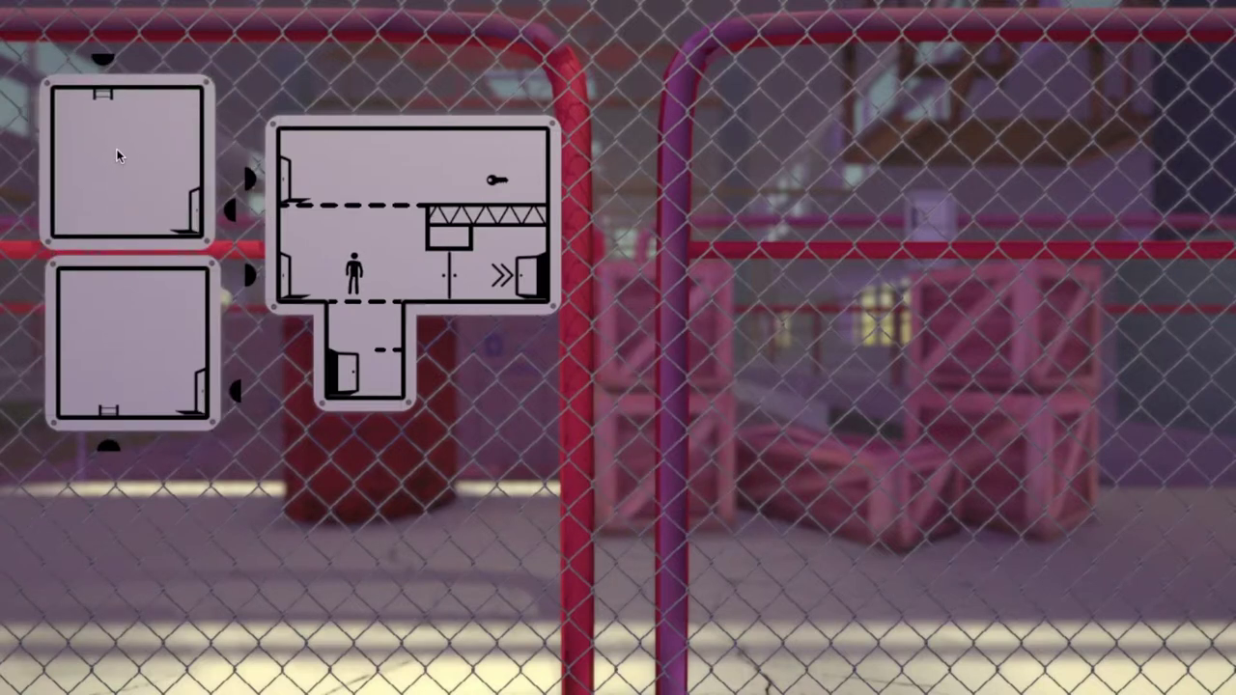
mouse_move(135, 353)
left_mouse_down()
mouse_move(138, 467)
mouse_move(132, 267)
mouse_move(148, 332)
mouse_move(111, 130)
left_mouse_up()
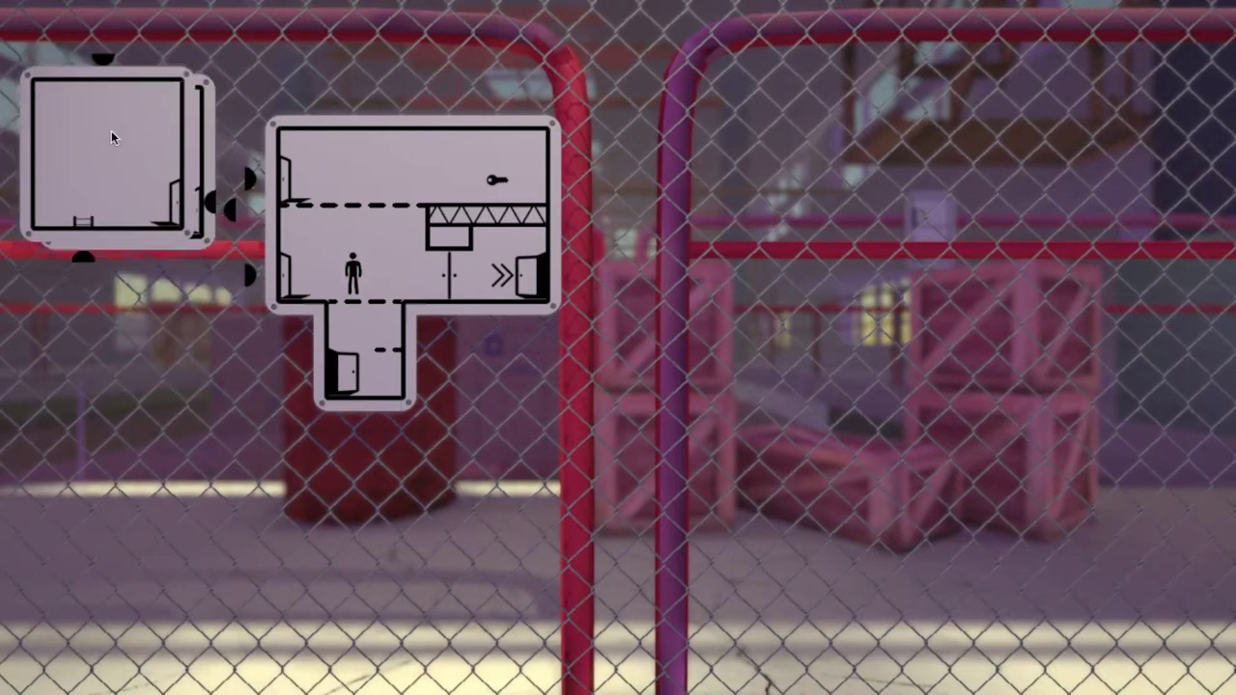
left_click_drag(112, 131, 72, 362)
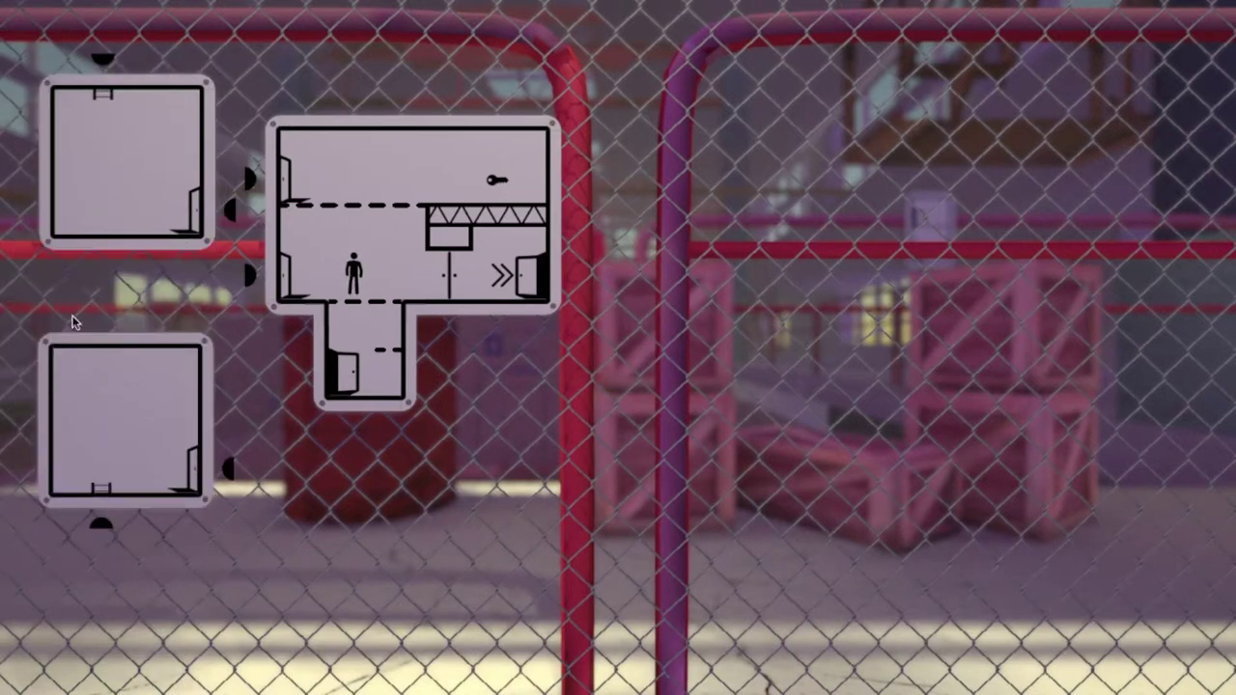
left_click_drag(126, 154, 408, 517)
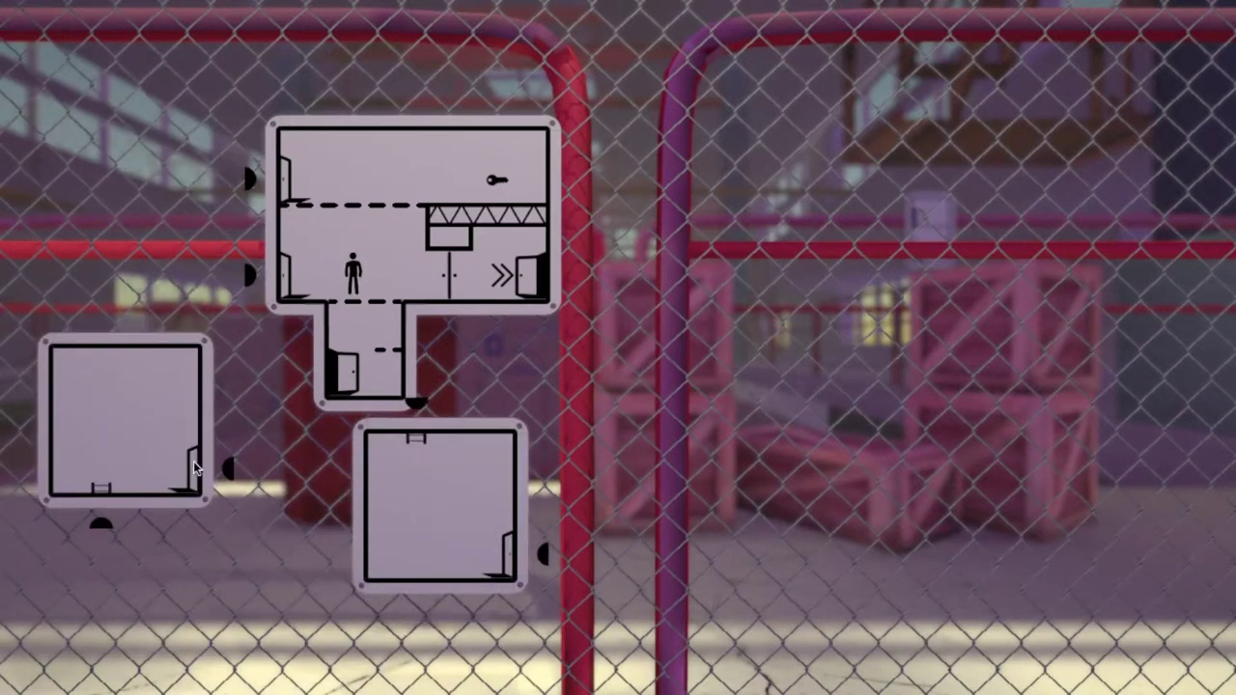
left_click_drag(193, 468, 120, 136)
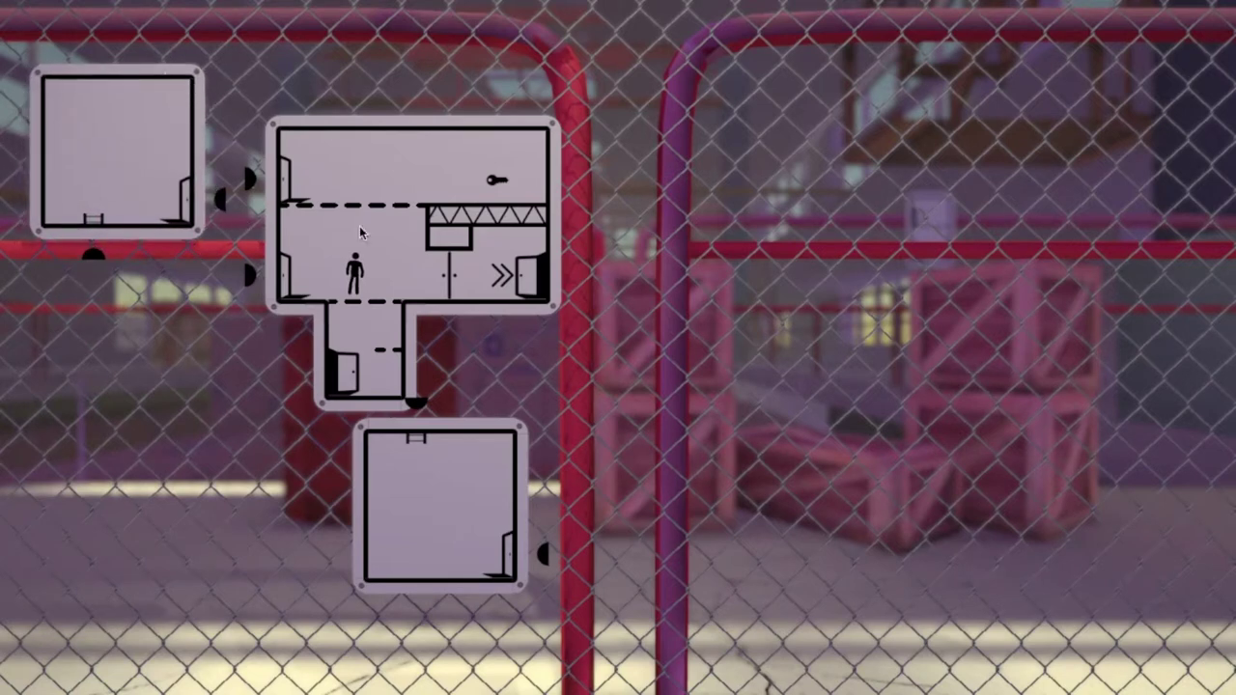
left_click_drag(359, 232, 624, 317)
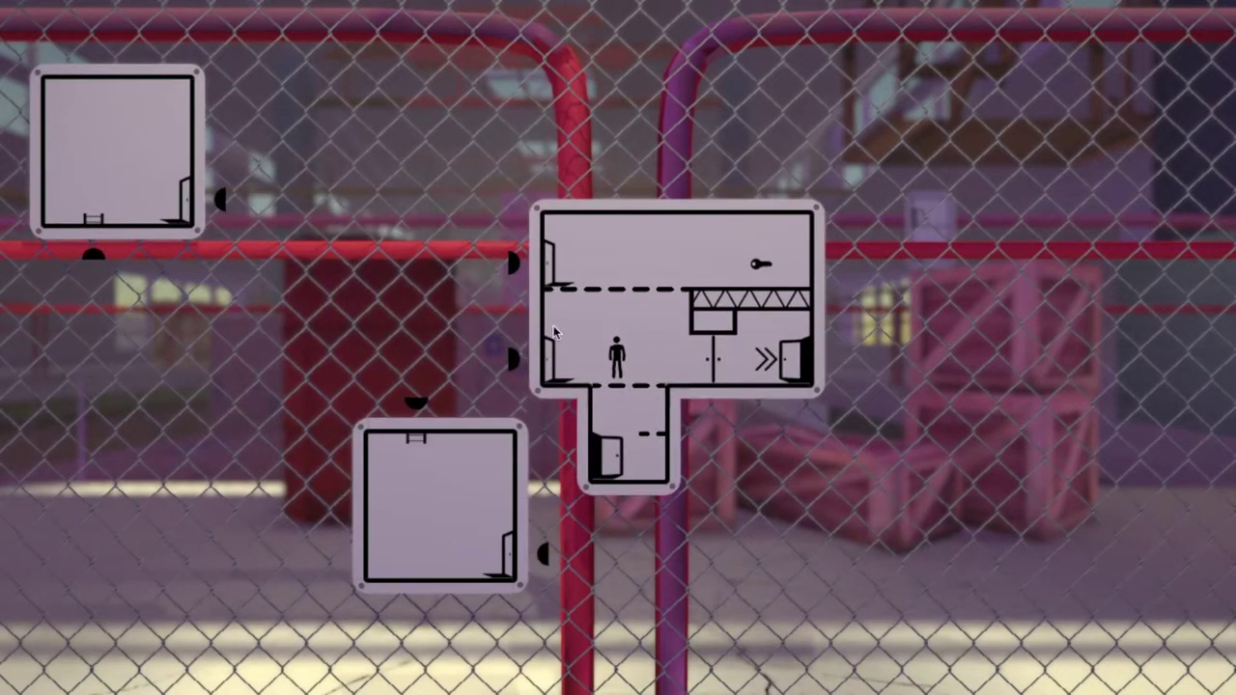
left_click_drag(554, 331, 541, 373)
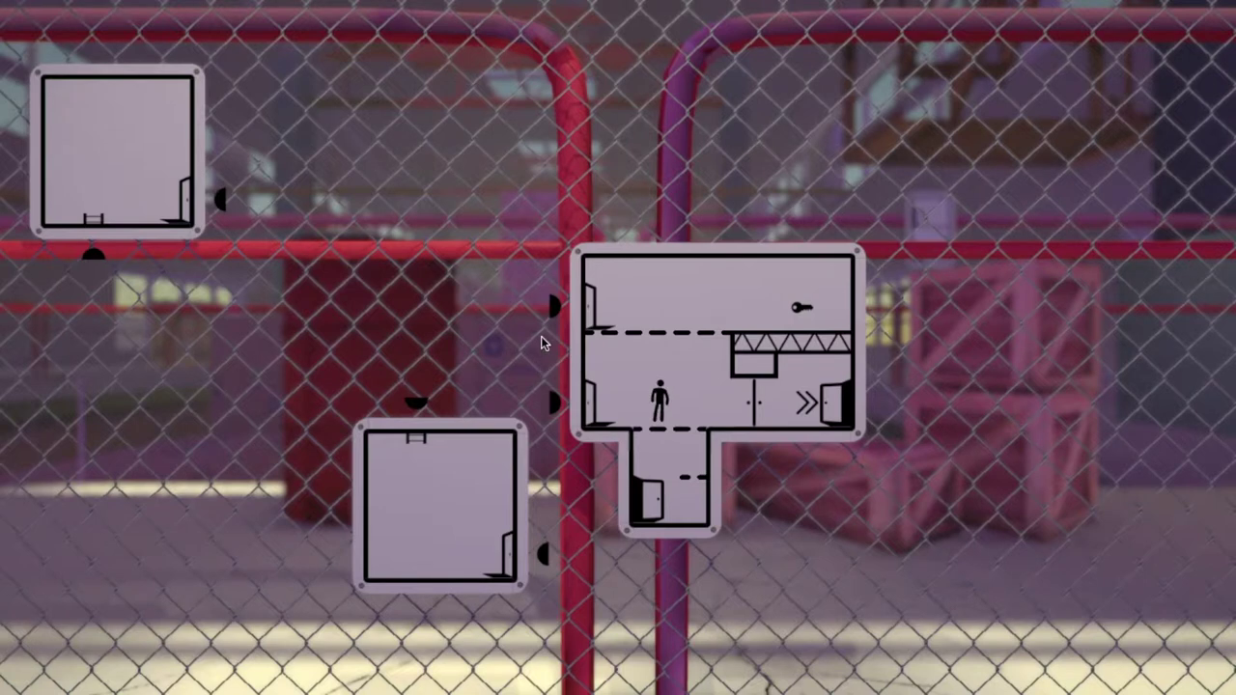
mouse_move(471, 496)
left_mouse_down()
mouse_move(466, 354)
mouse_move(359, 442)
left_mouse_up()
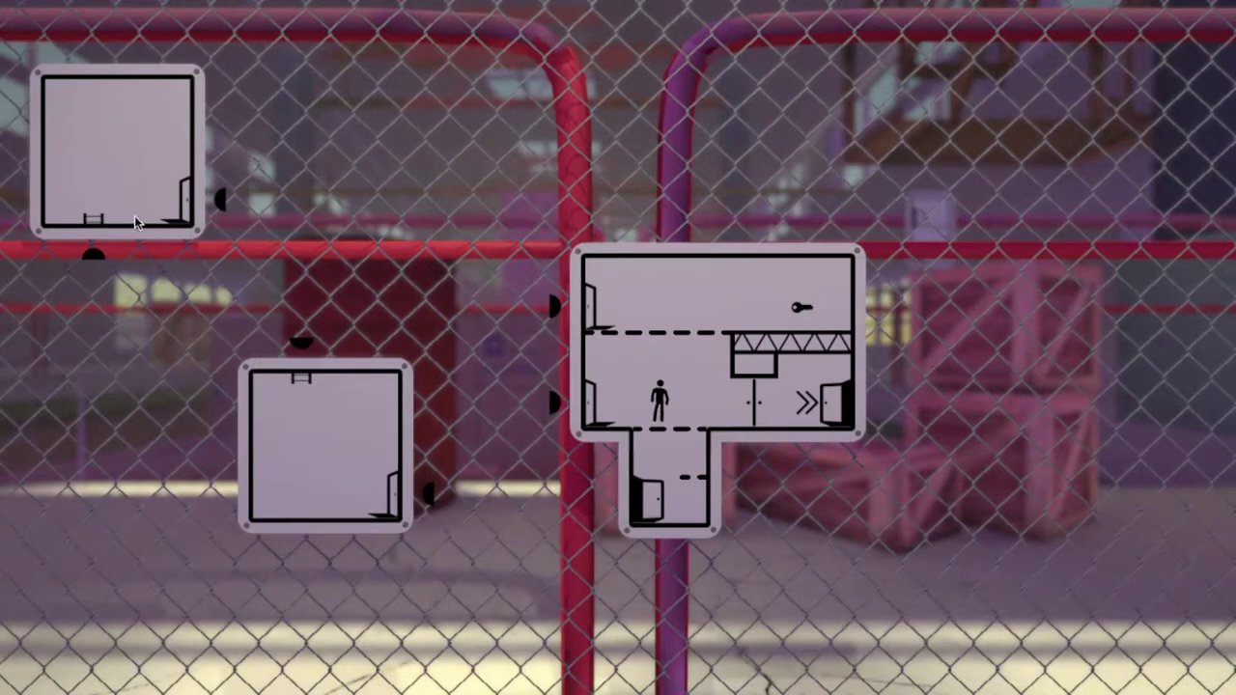
left_click_drag(135, 222, 396, 283)
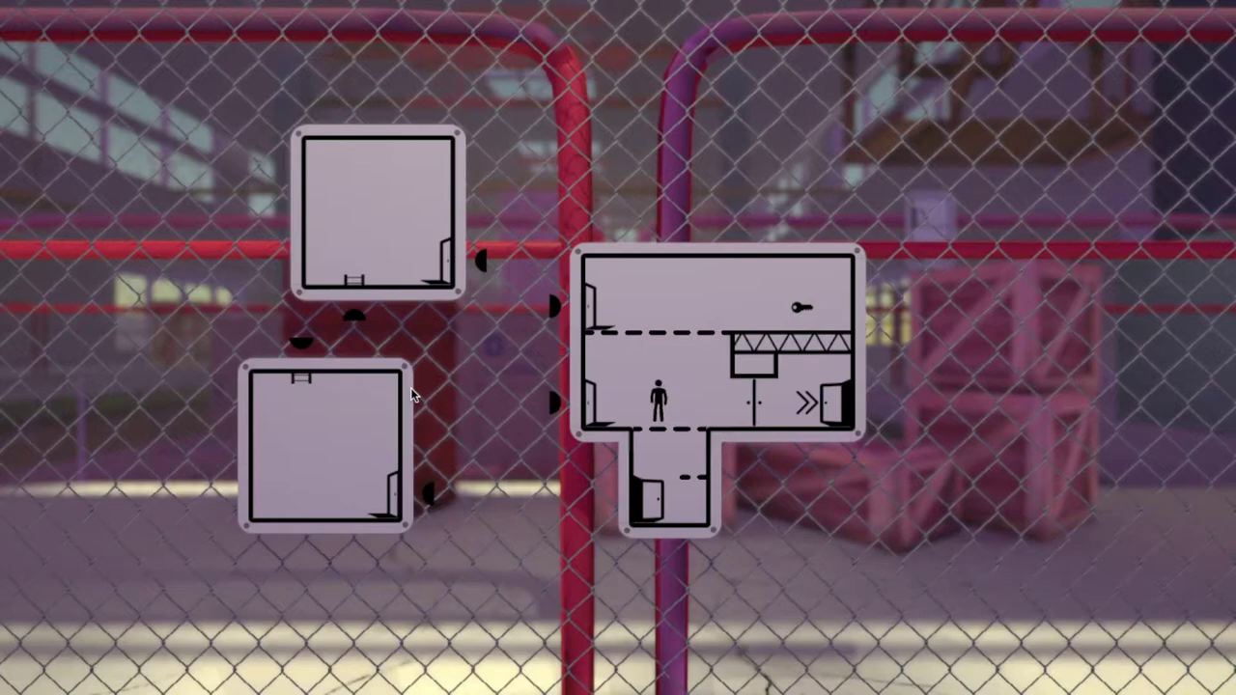
Step: Turn the sound volume down to zero in the settings menu
key("Escape")
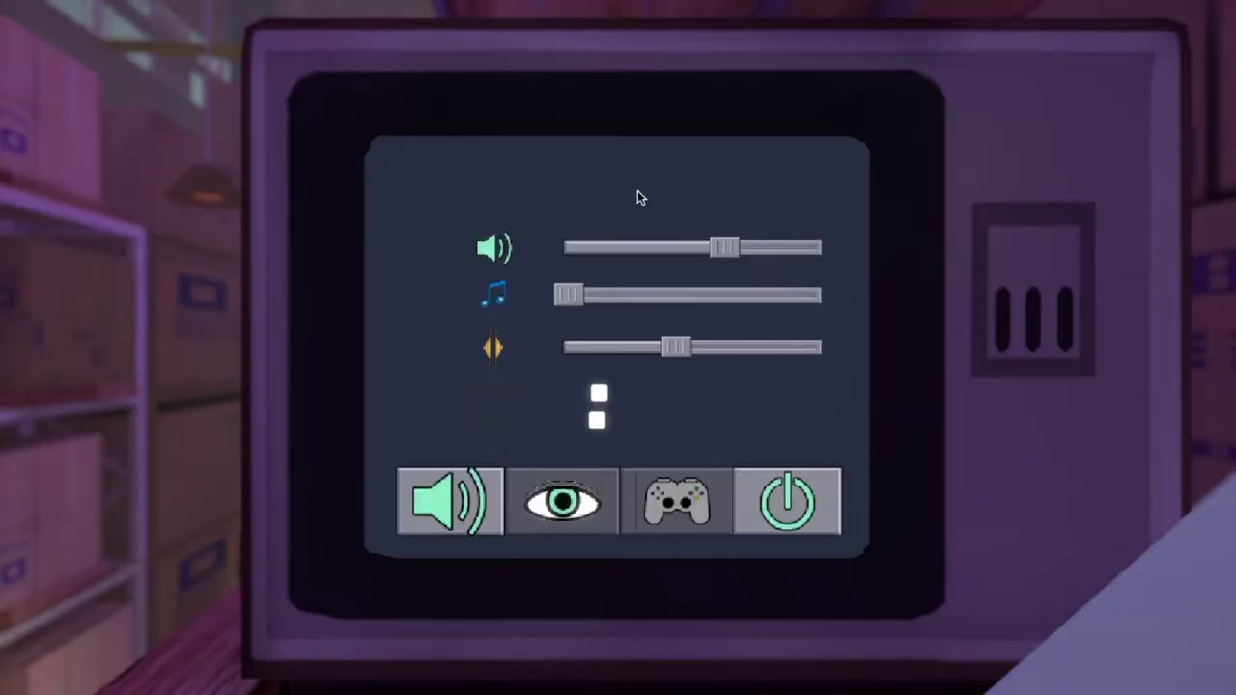
left_click_drag(661, 259, 538, 227)
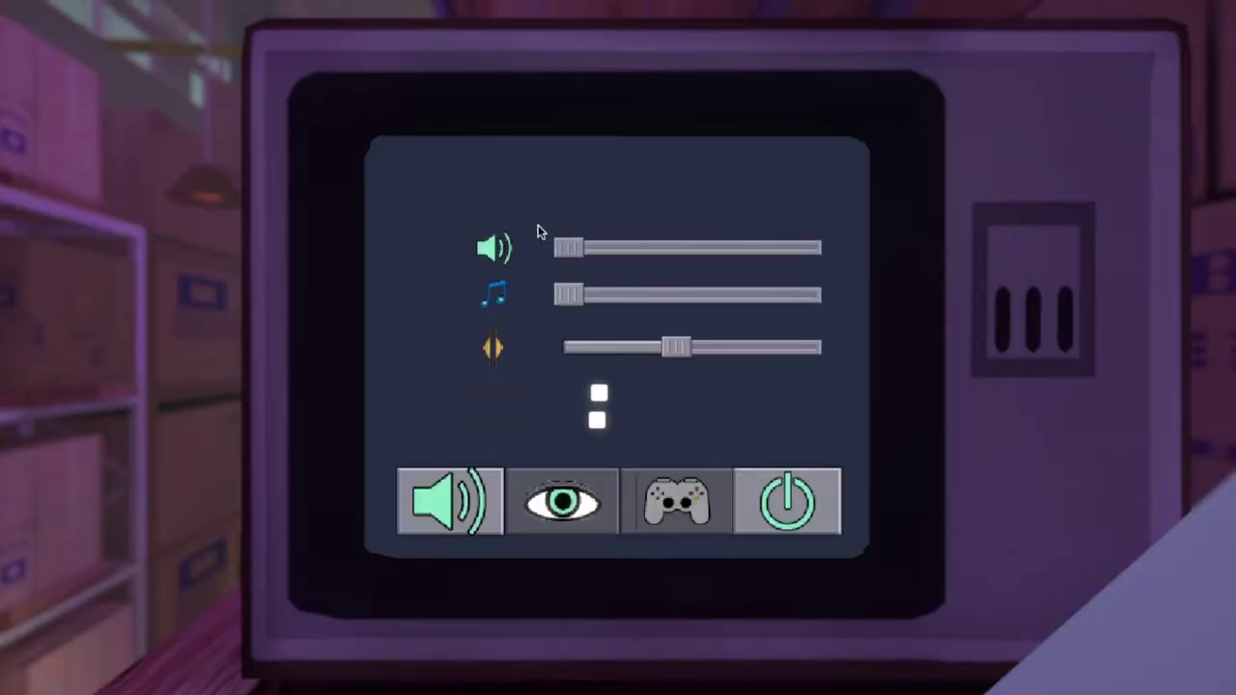
key("Escape")
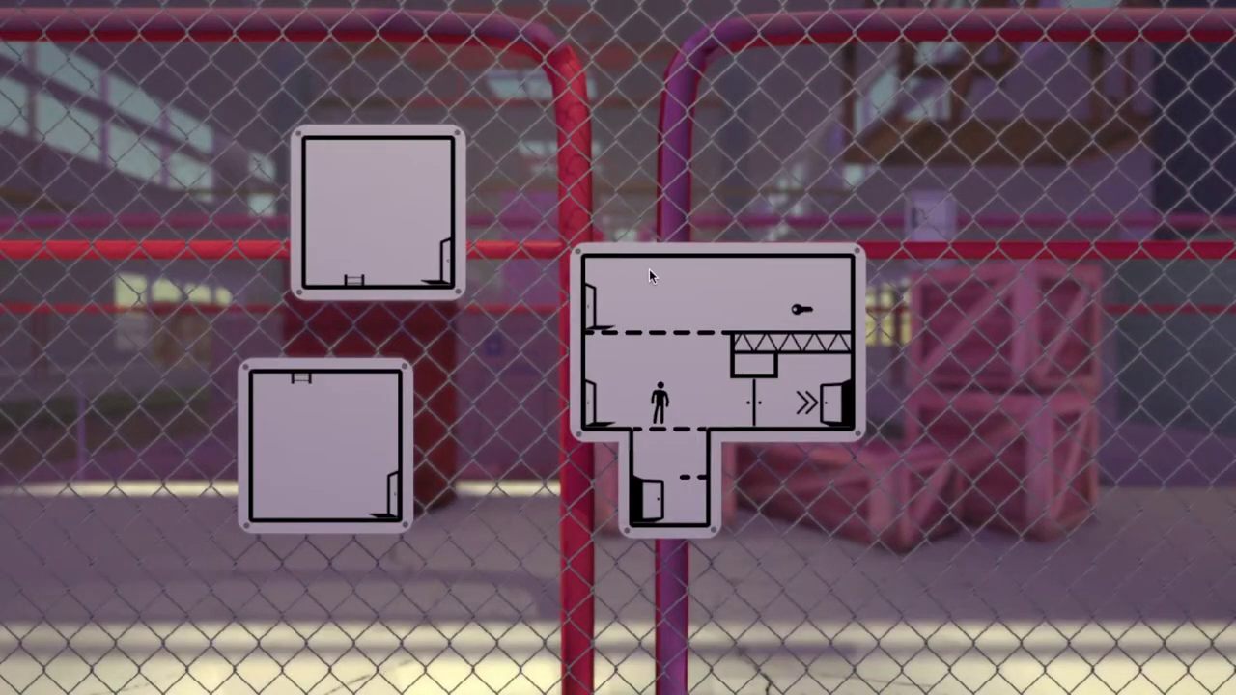
Step: Walk and jump the figure around the key sign's lower chamber, ending at its left door
key("a")
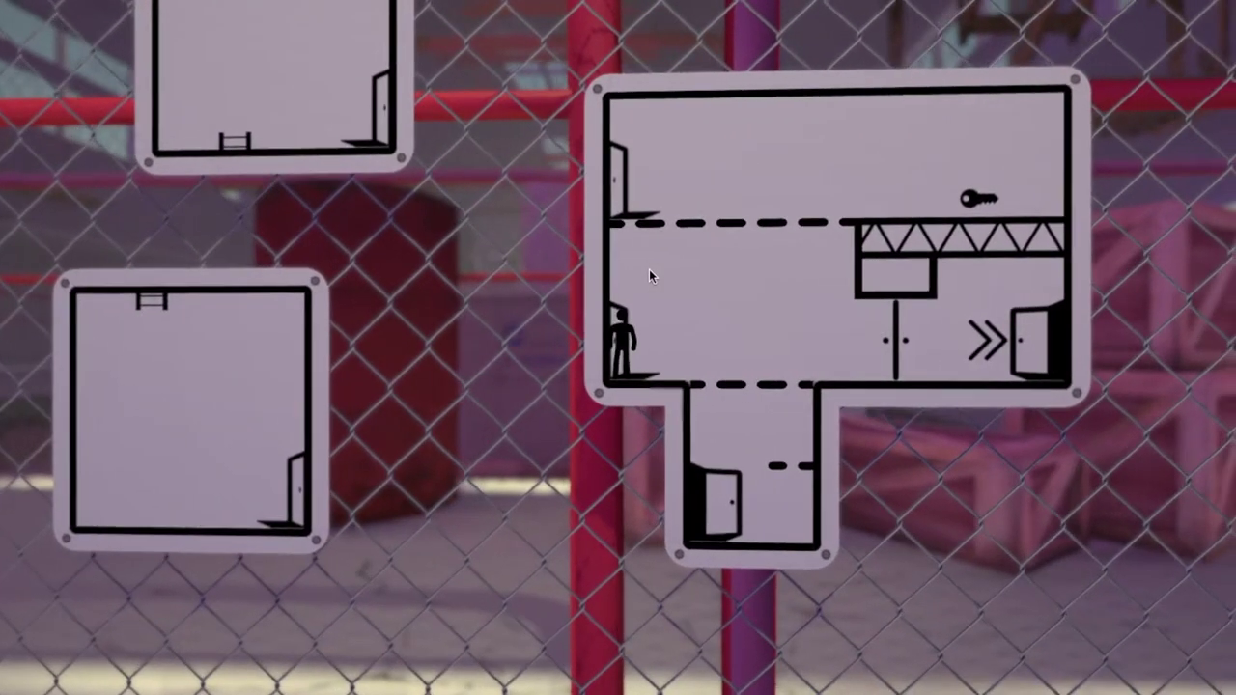
key("d")
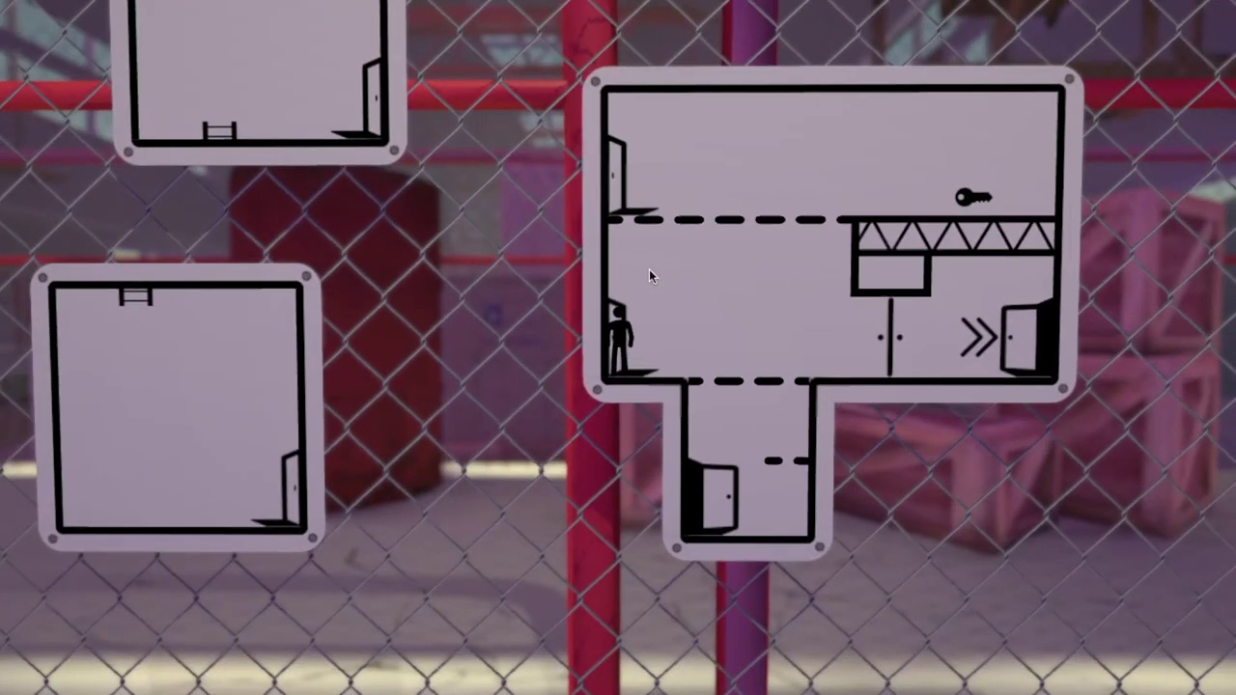
key("space")
key("d")
key("space")
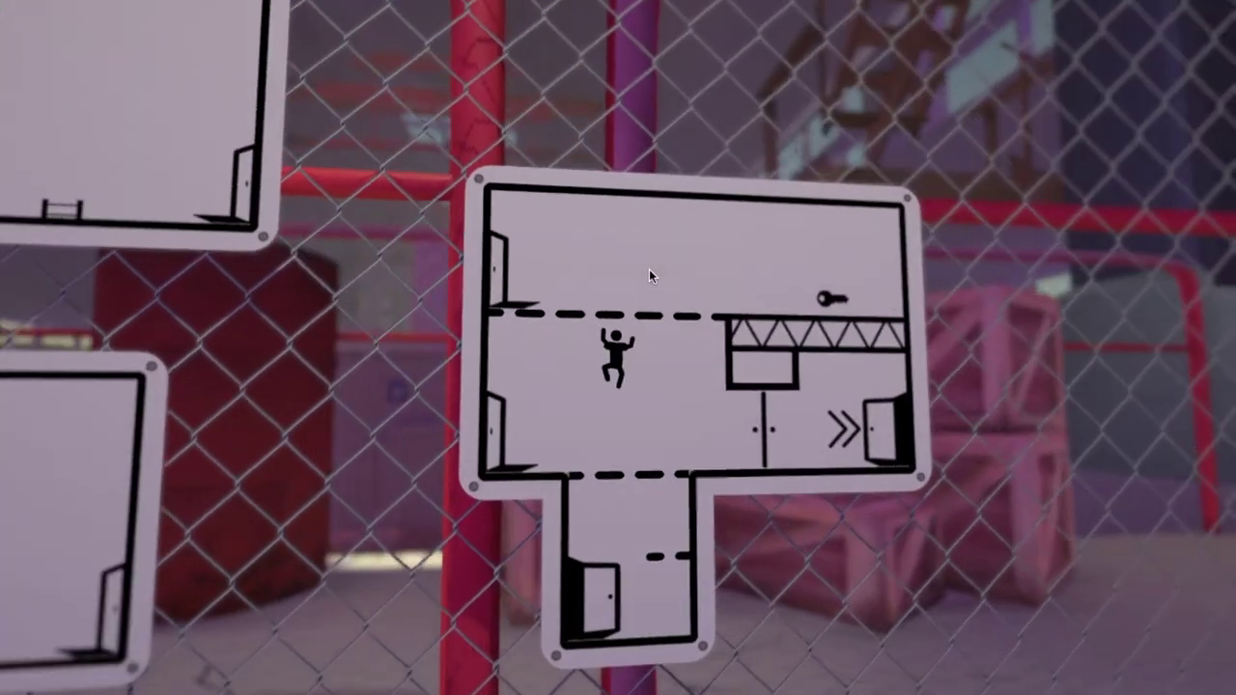
key("space")
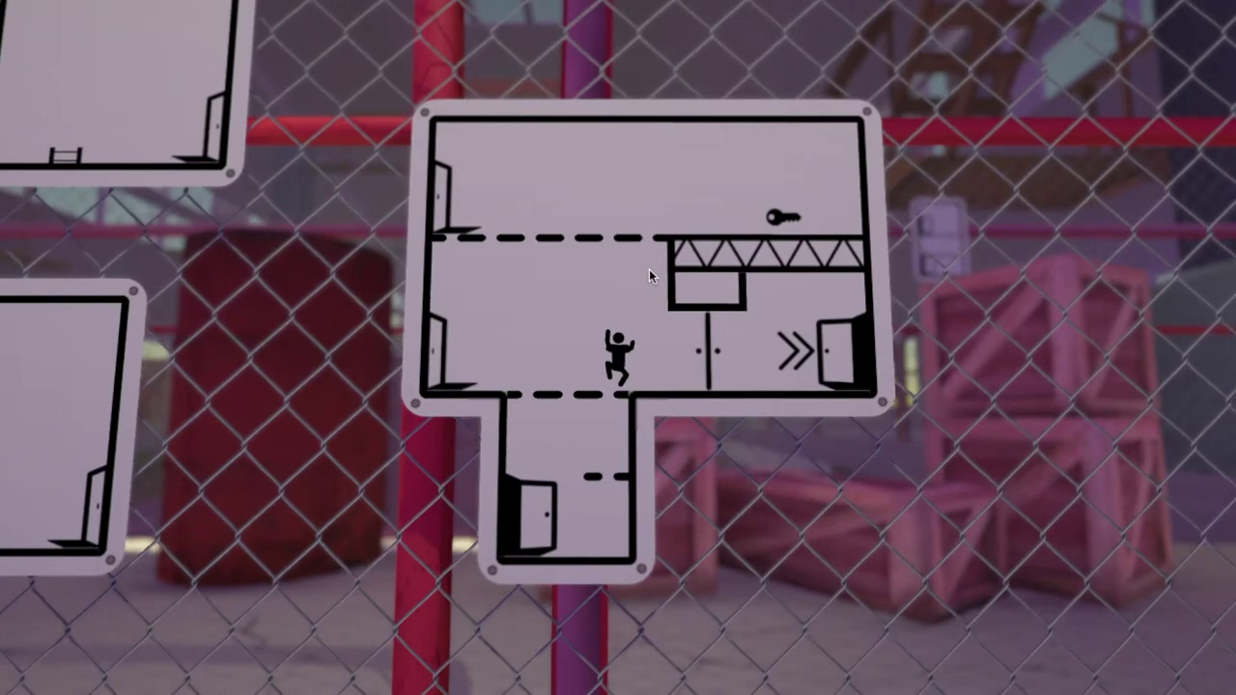
key("space")
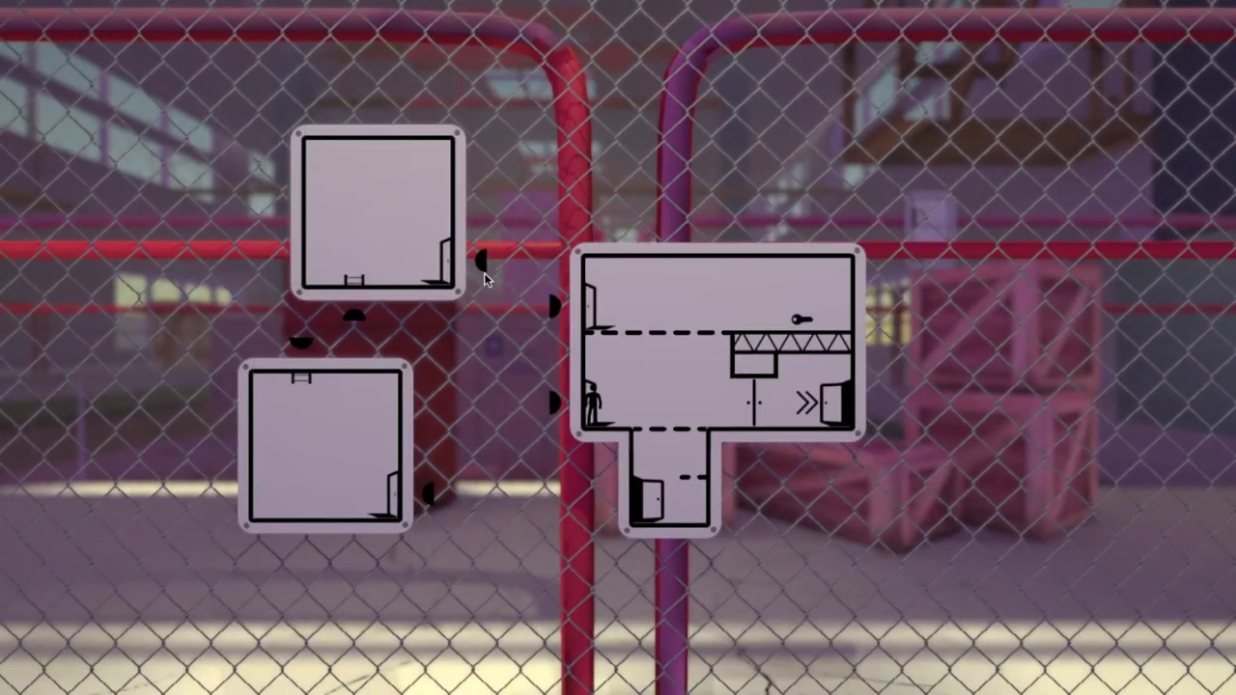
Step: Connect the bottom-left sign to the right sign, then link the top sign to the lower sign's ladder
left_click_drag(482, 261, 553, 307)
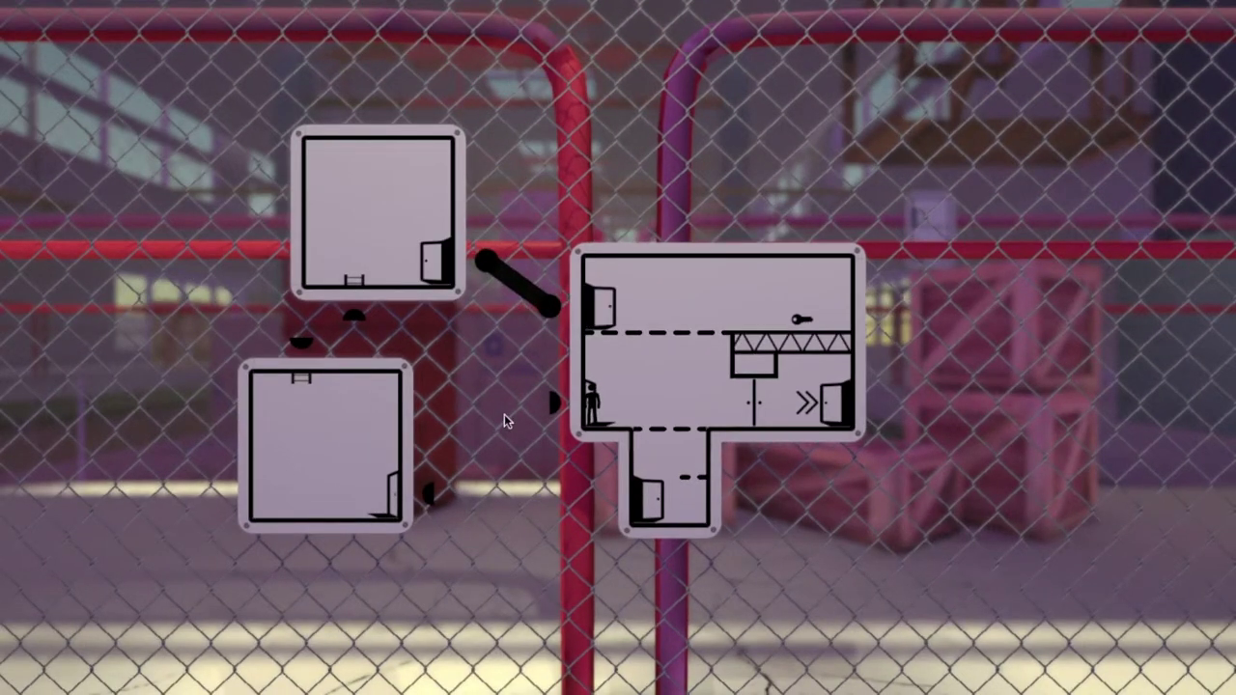
left_click(523, 283)
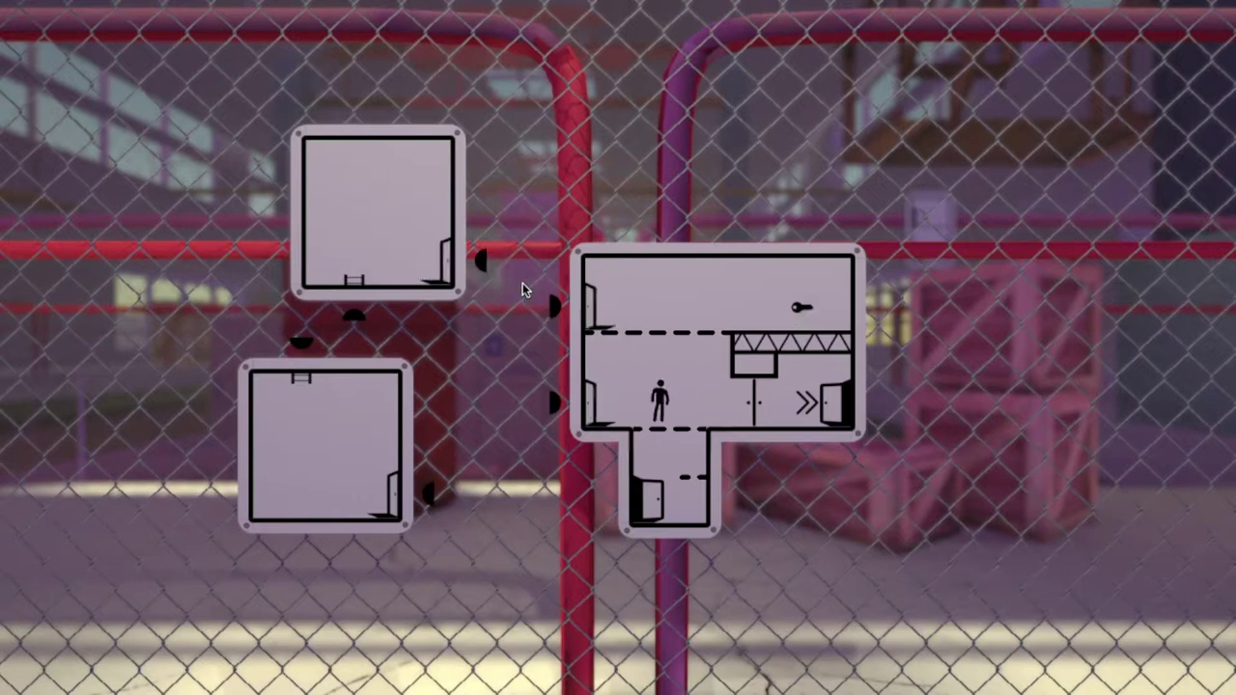
left_click_drag(554, 406, 464, 490)
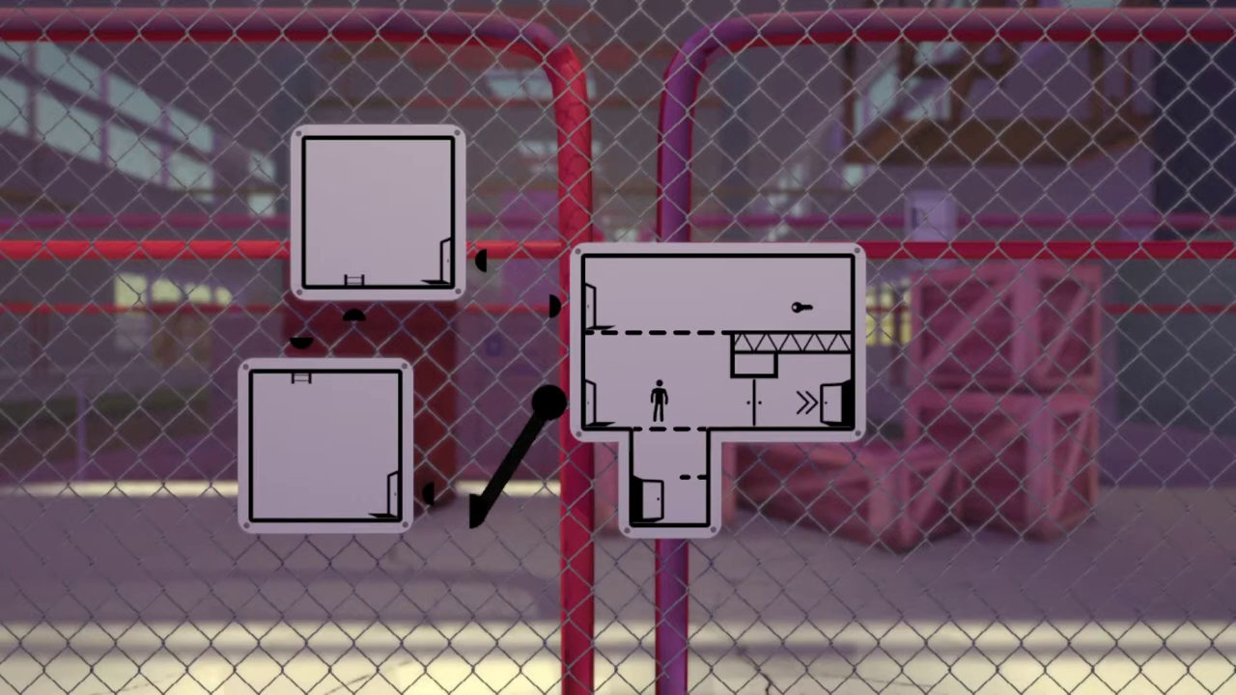
mouse_move(463, 491)
left_mouse_down()
mouse_move(440, 490)
mouse_move(510, 276)
mouse_move(478, 258)
left_mouse_up()
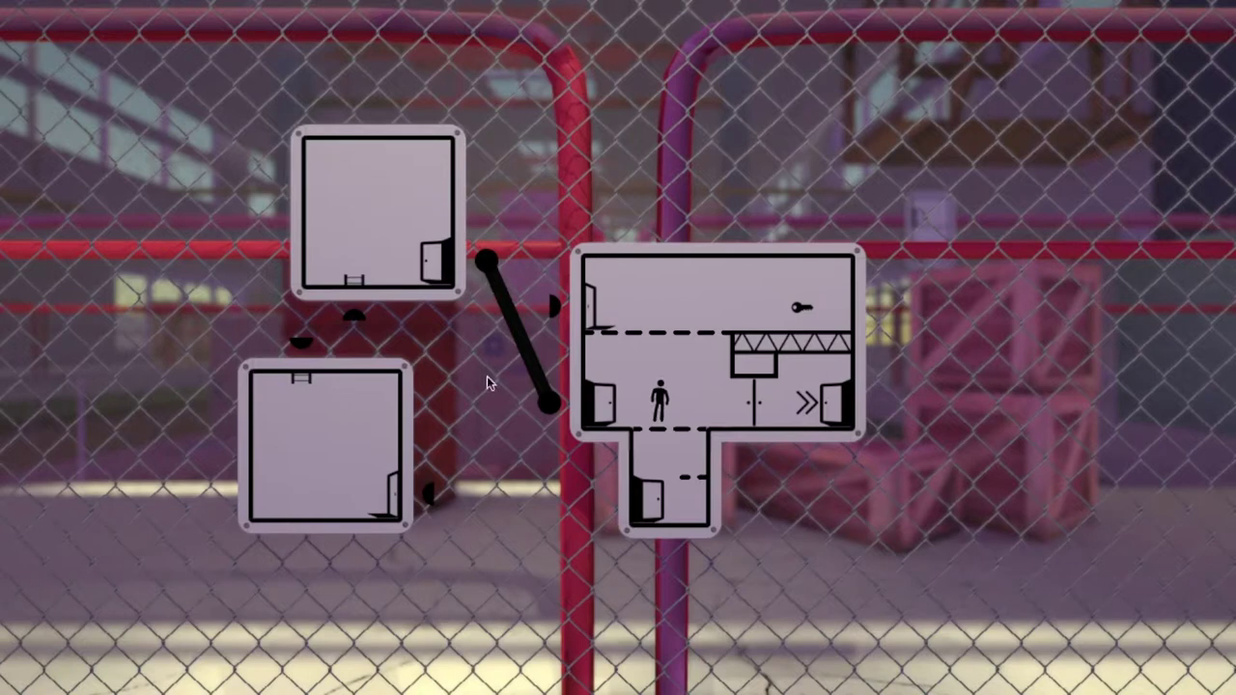
left_click_drag(428, 494, 544, 331)
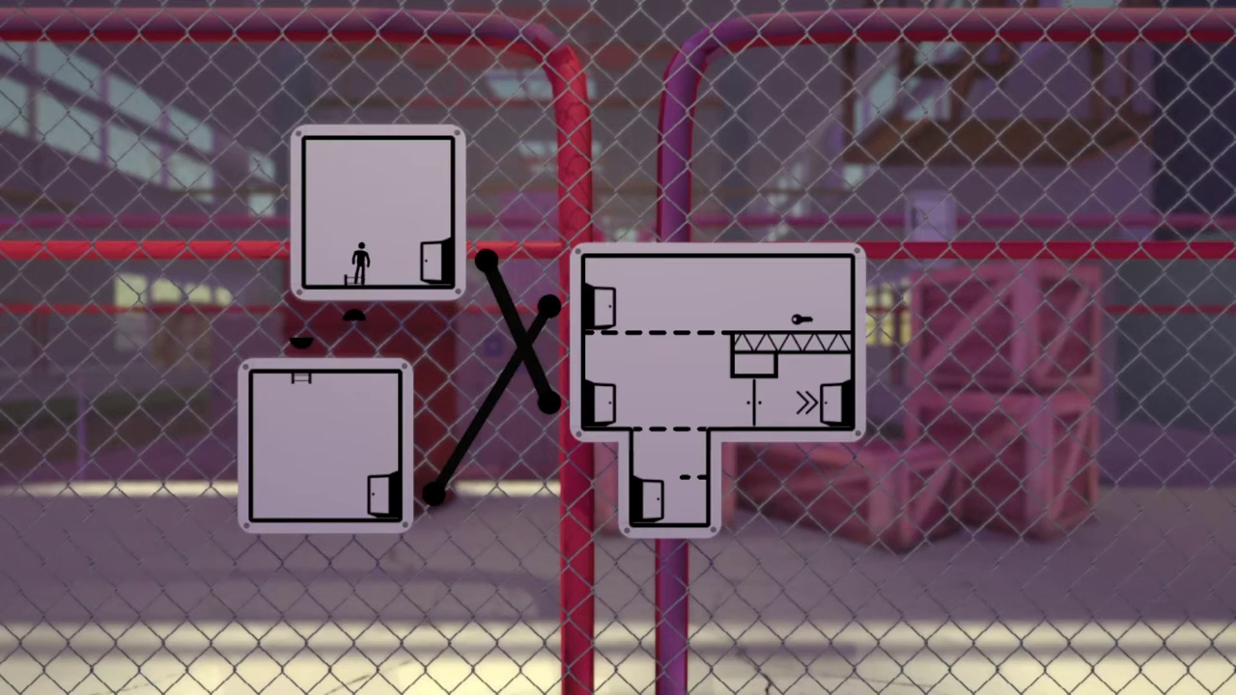
mouse_move(354, 315)
left_mouse_down()
mouse_move(261, 378)
mouse_move(276, 350)
mouse_move(295, 349)
left_mouse_up()
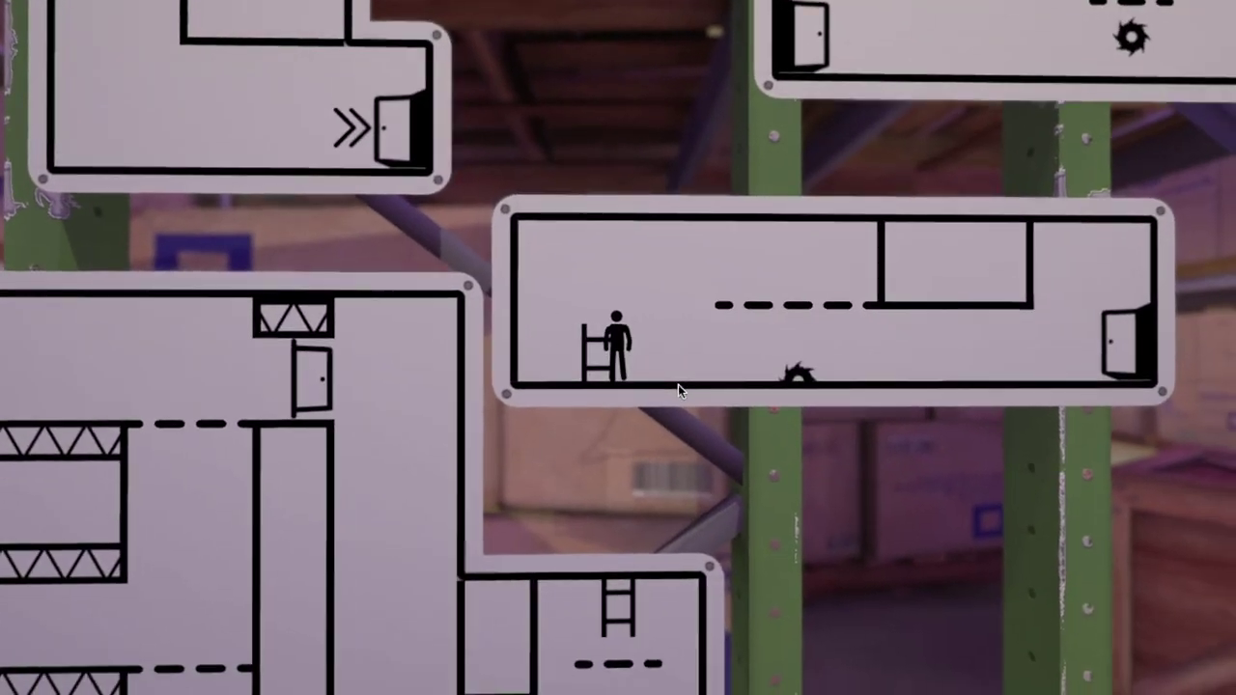
Step: Walk the figure to grab the first key, reach the door, and climb the lower sign's ladder
key("Right")
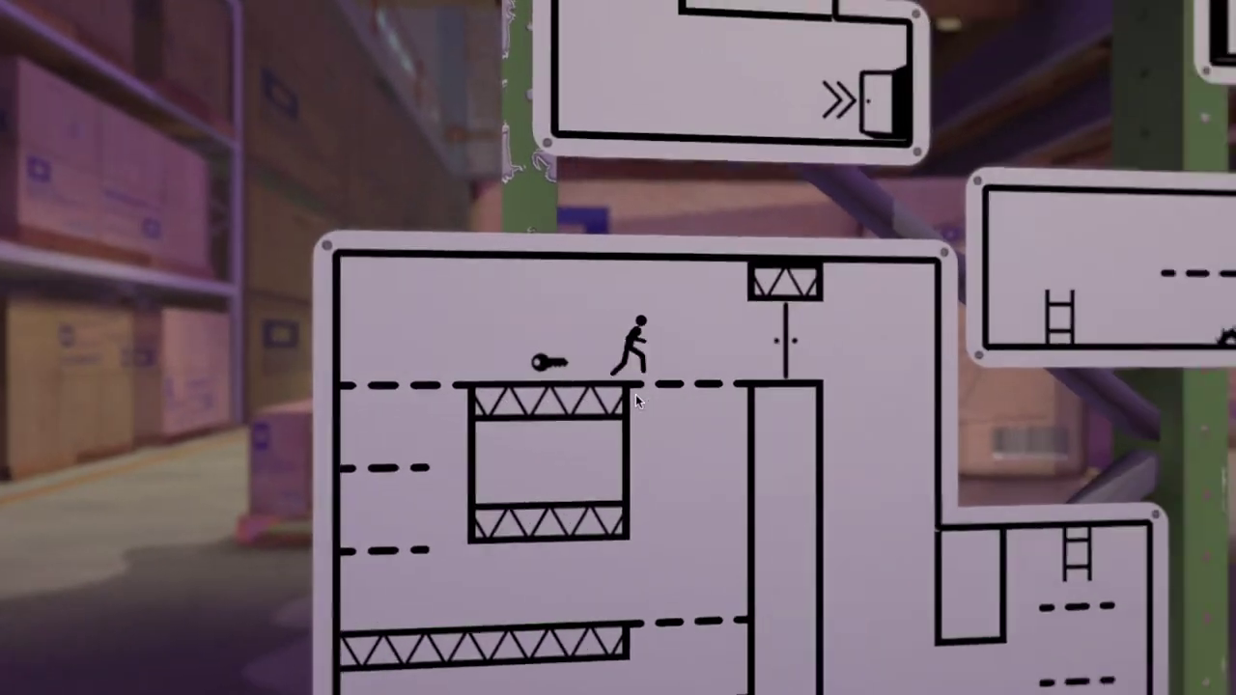
key("Left")
key("Right")
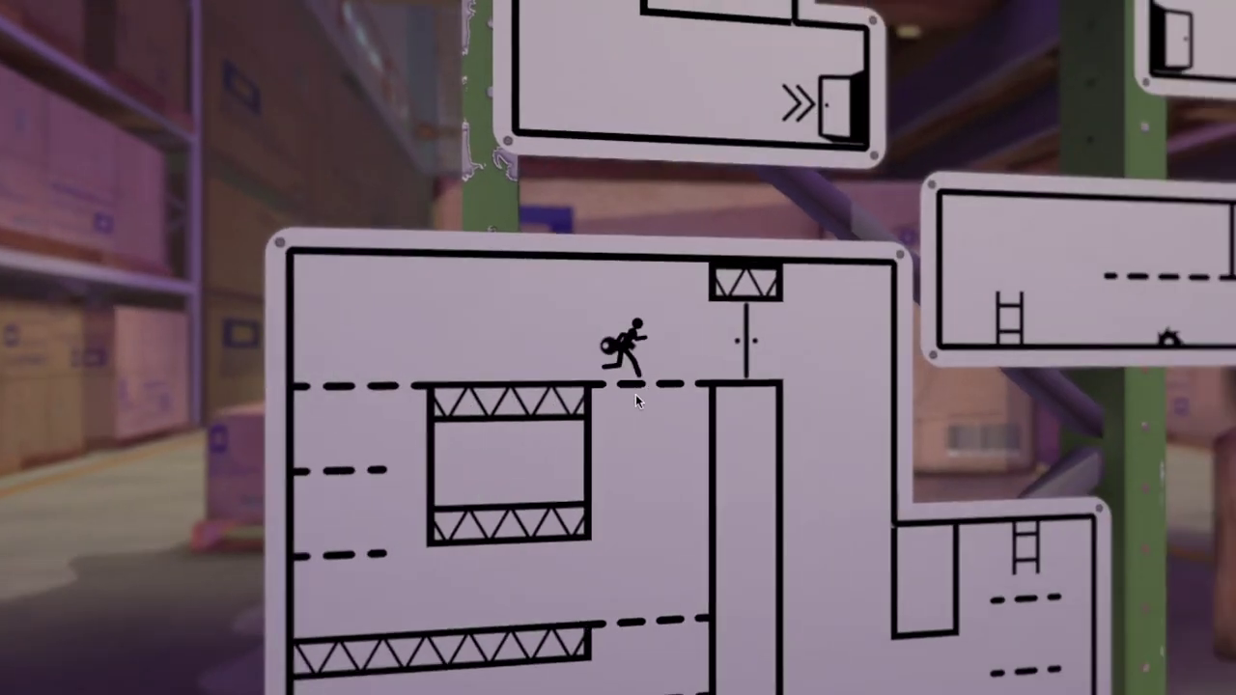
key("Right")
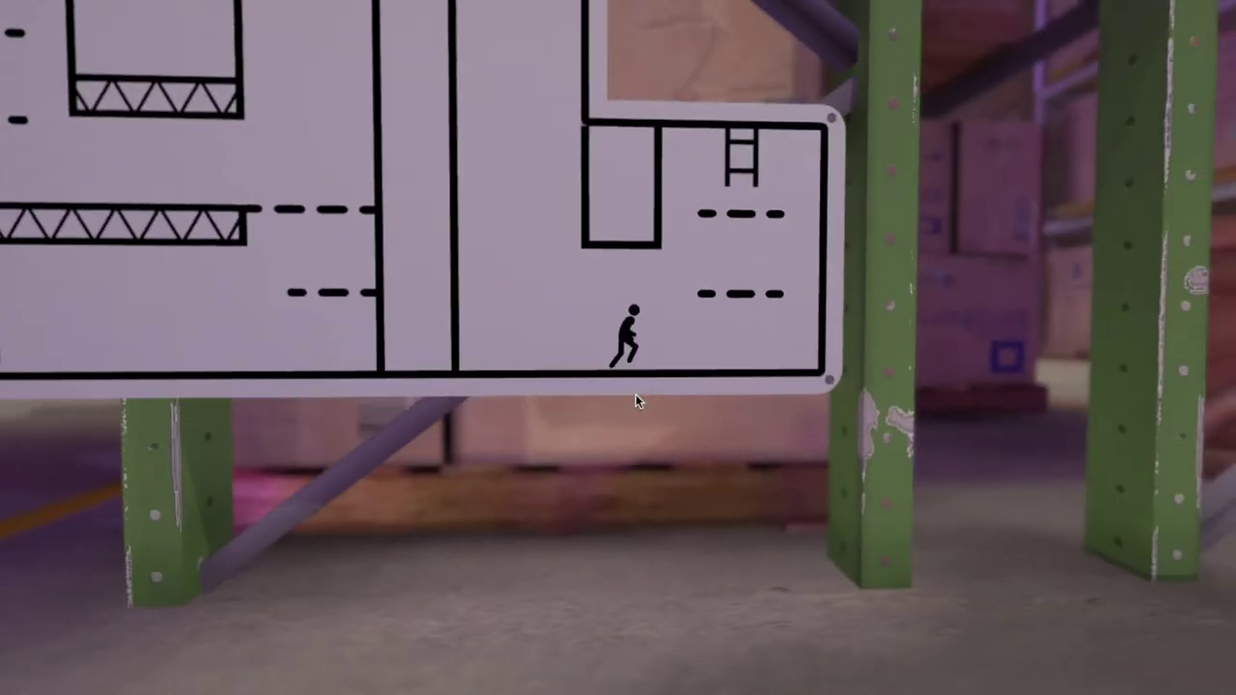
key("Up")
key("Up")
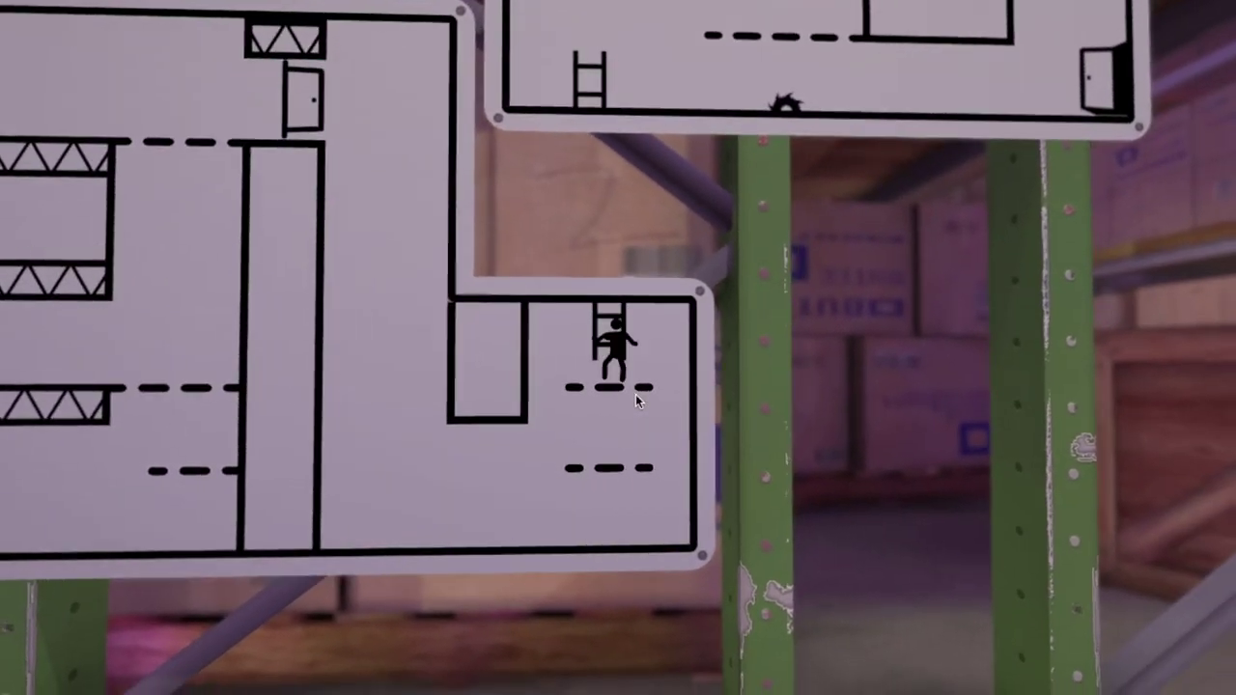
Step: Jump across the dashed and truss platforms, take the second key, and carry it through the corridor door
key("Right")
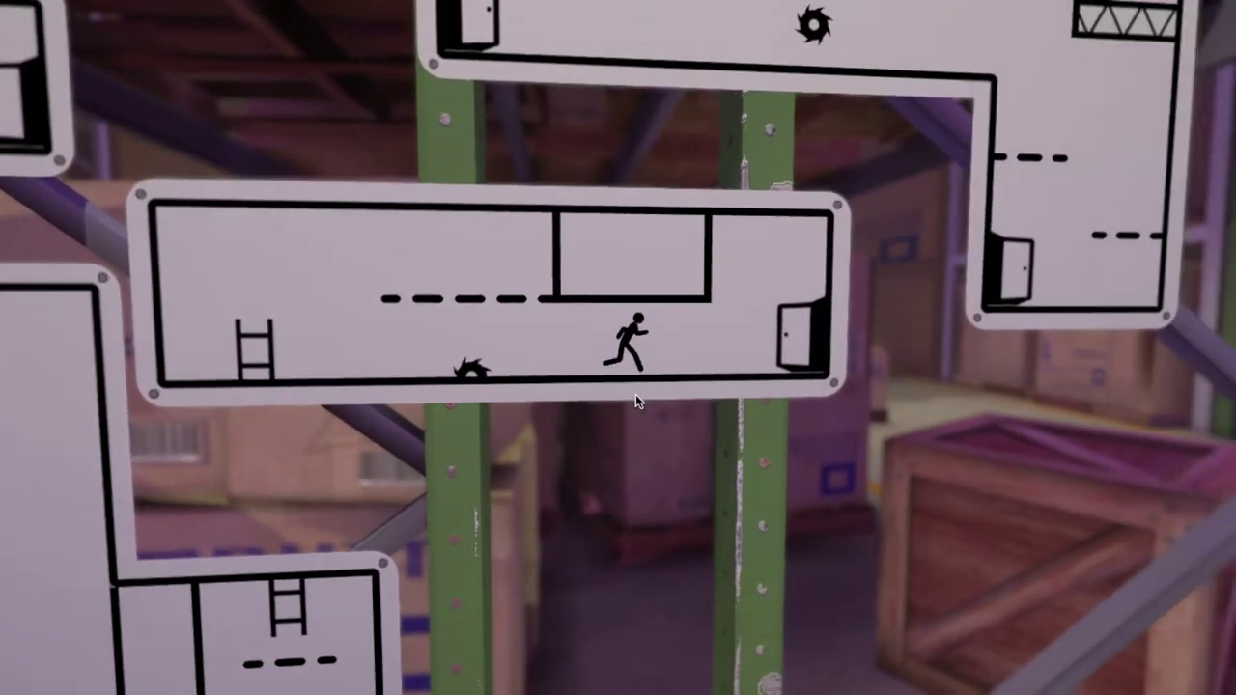
key("Up")
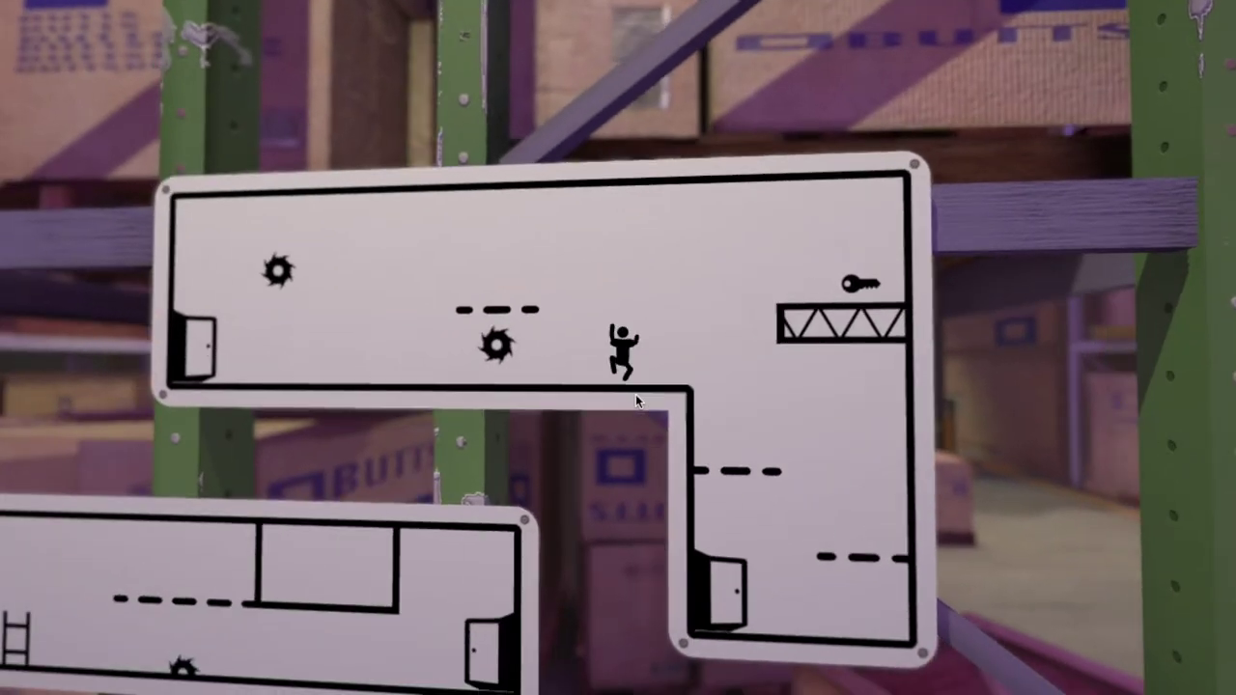
key("Up")
key("Right")
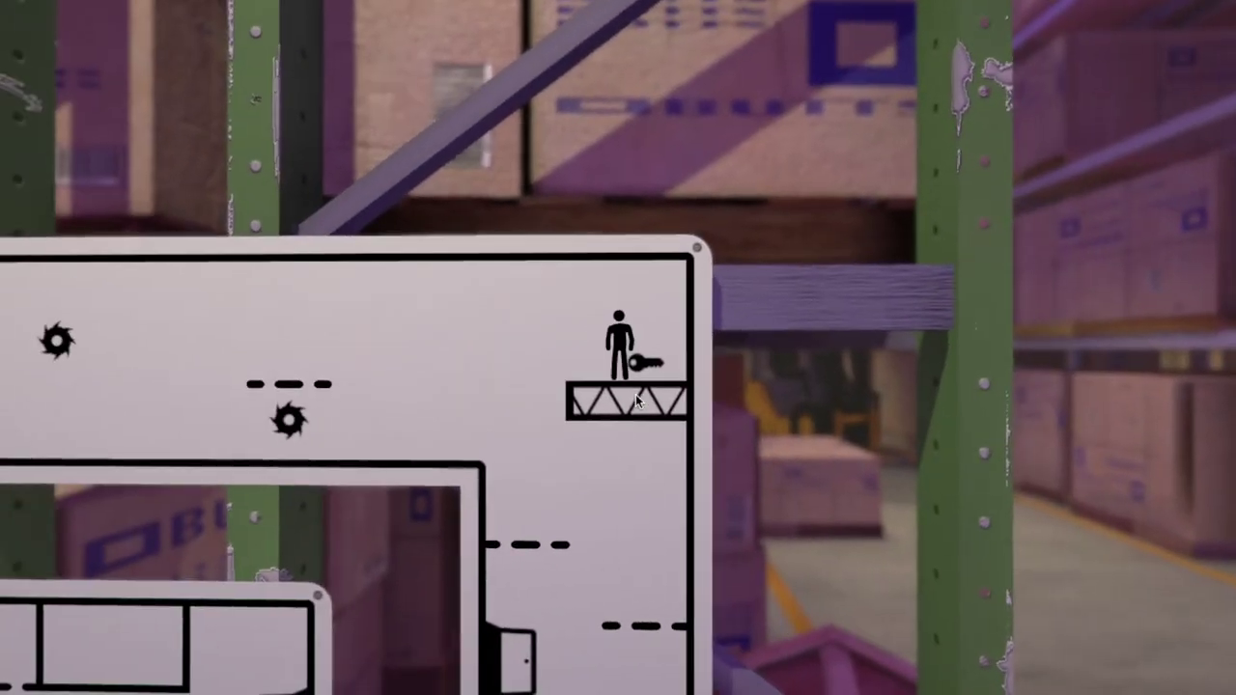
key("Left")
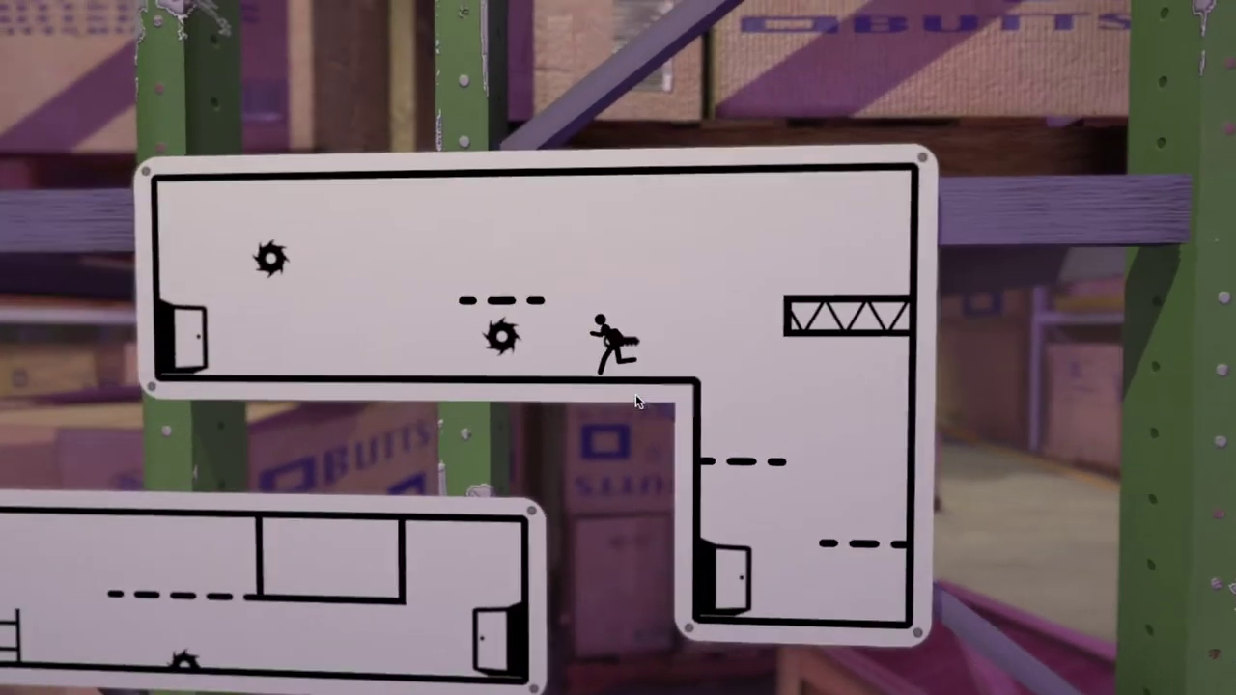
key("Up")
key("Left")
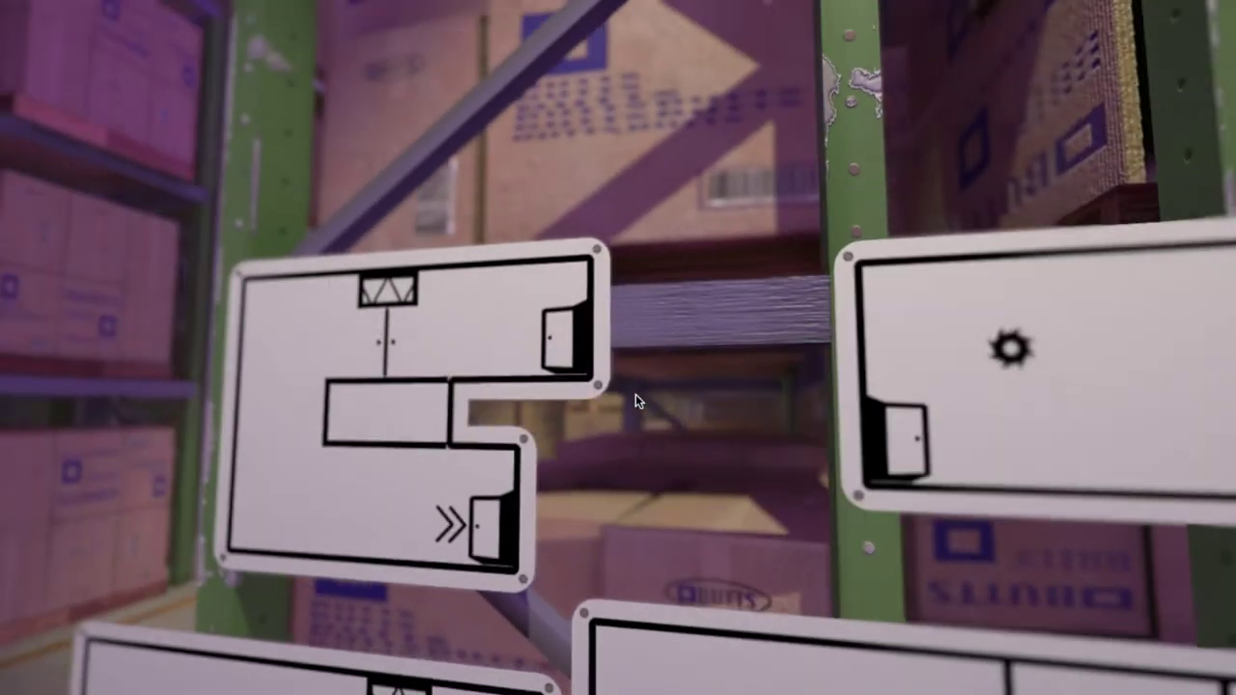
key("Left")
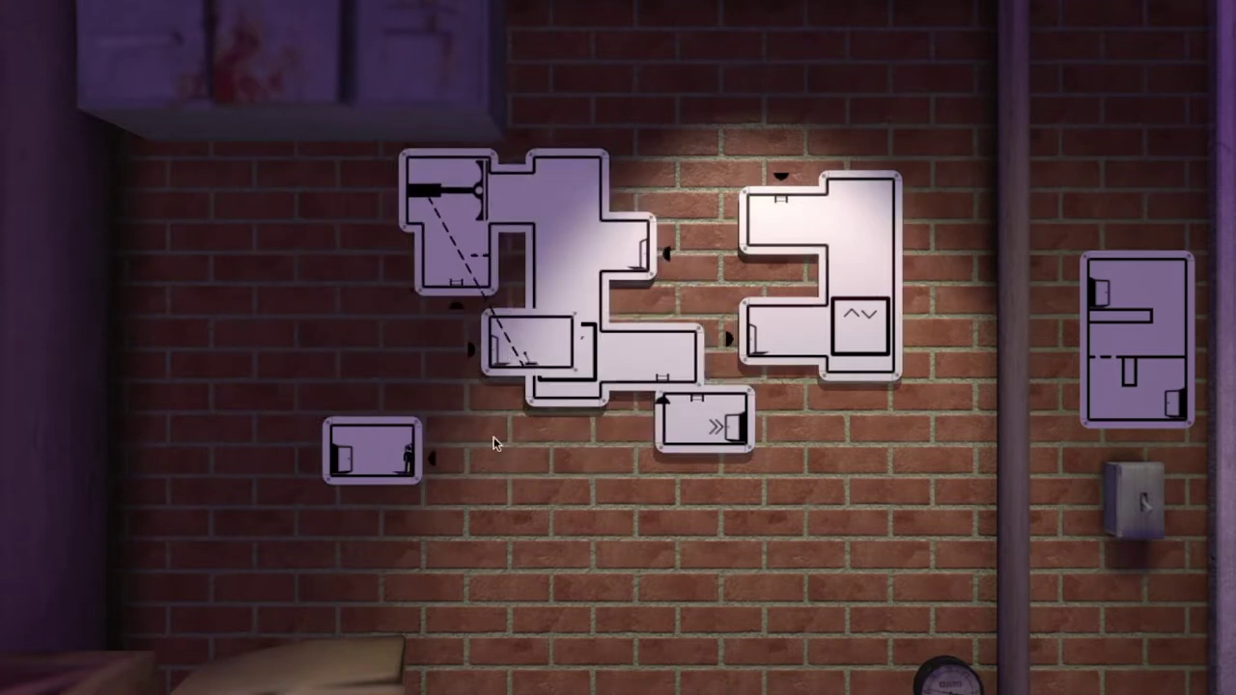
Step: Move the small room into the top slot and place the large, right and lower-left rooms beside the map
mouse_move(529, 339)
left_mouse_down()
mouse_move(566, 180)
mouse_move(677, 145)
left_mouse_up()
left_click_drag(597, 238, 496, 254)
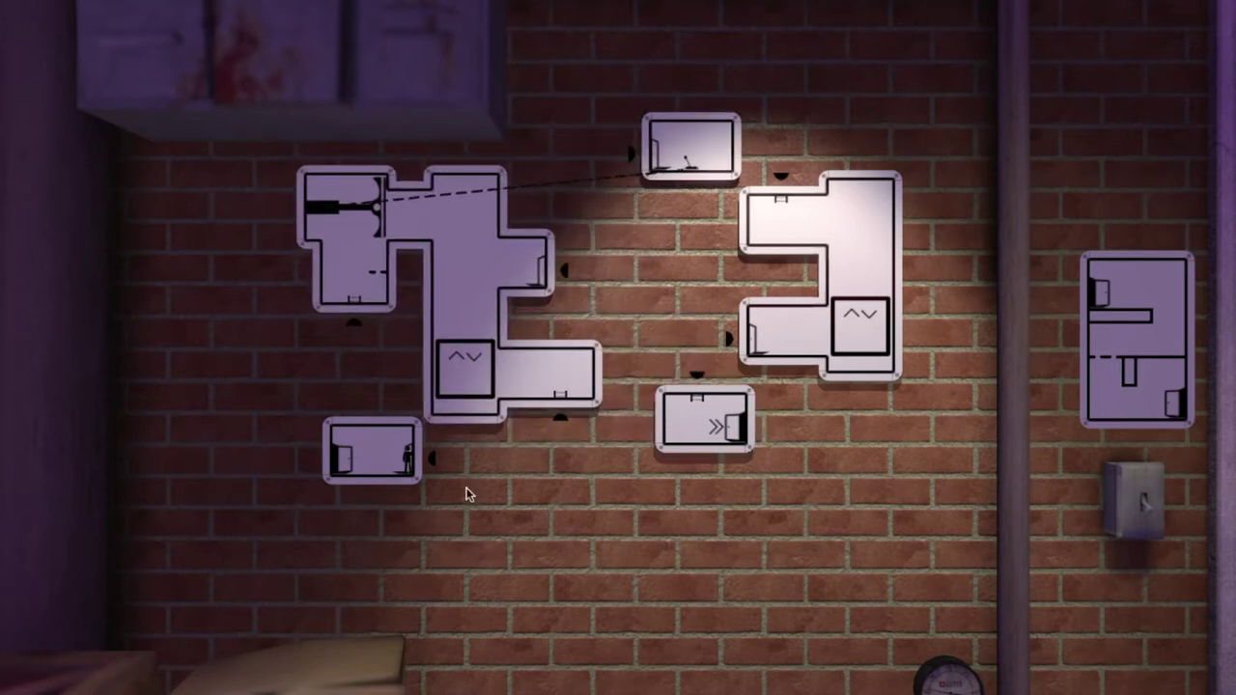
left_click_drag(800, 271, 435, 464)
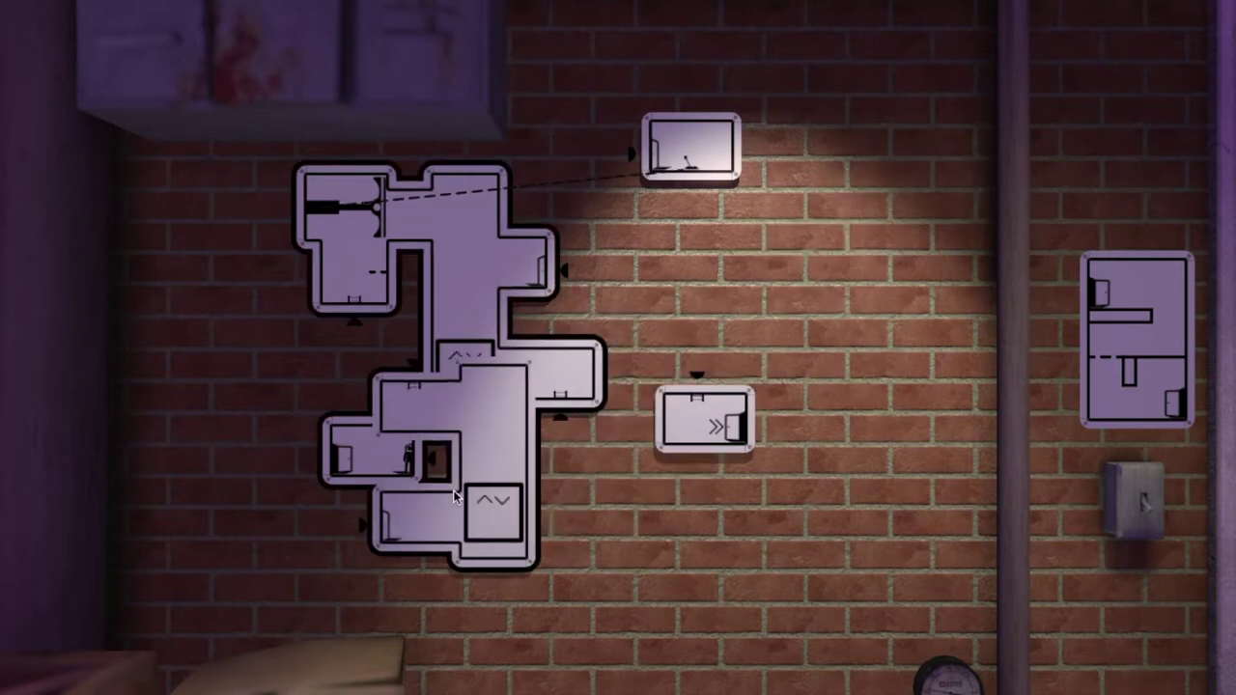
left_click_drag(352, 458, 171, 522)
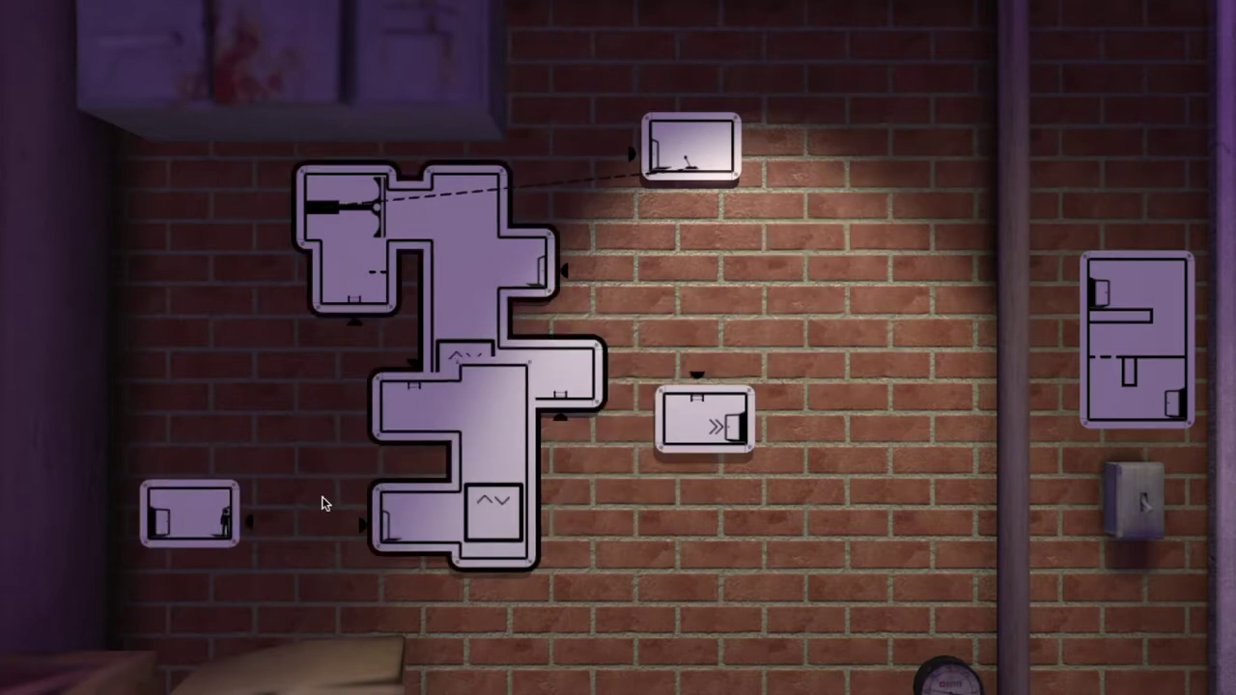
left_click_drag(323, 503, 349, 458)
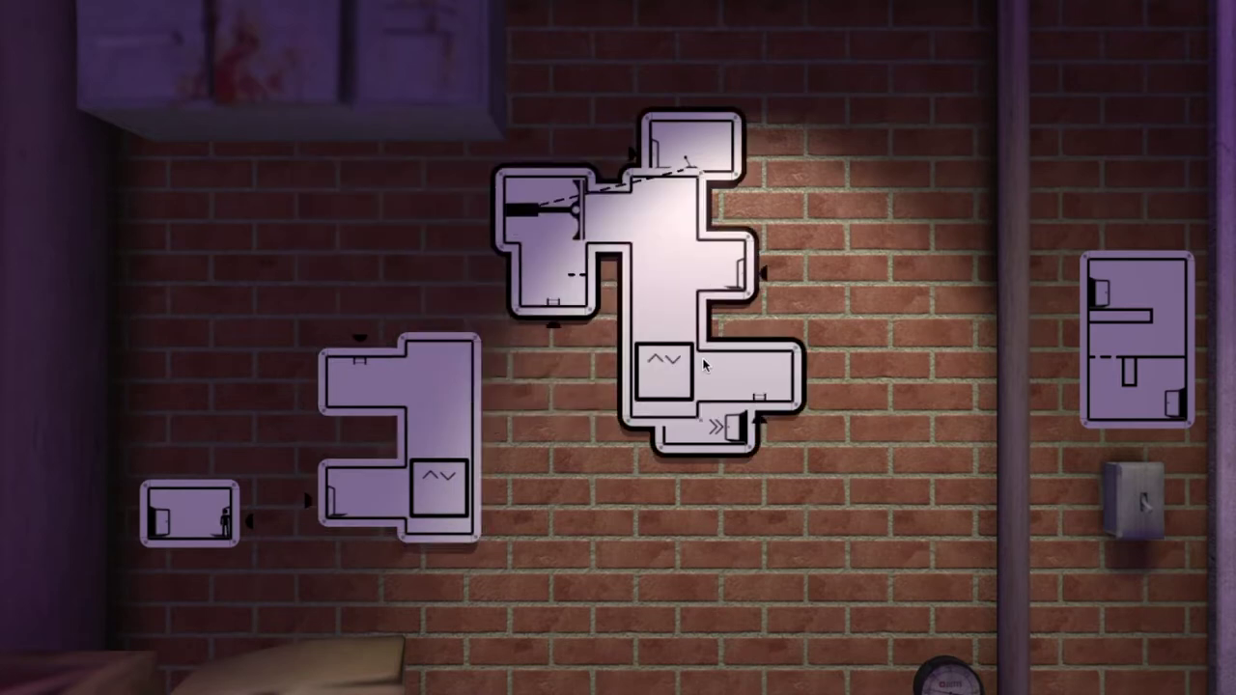
Step: Shift the upper map piece right, lower and link the double-arrow room, and dock the top-right room
left_click_drag(517, 362, 585, 316)
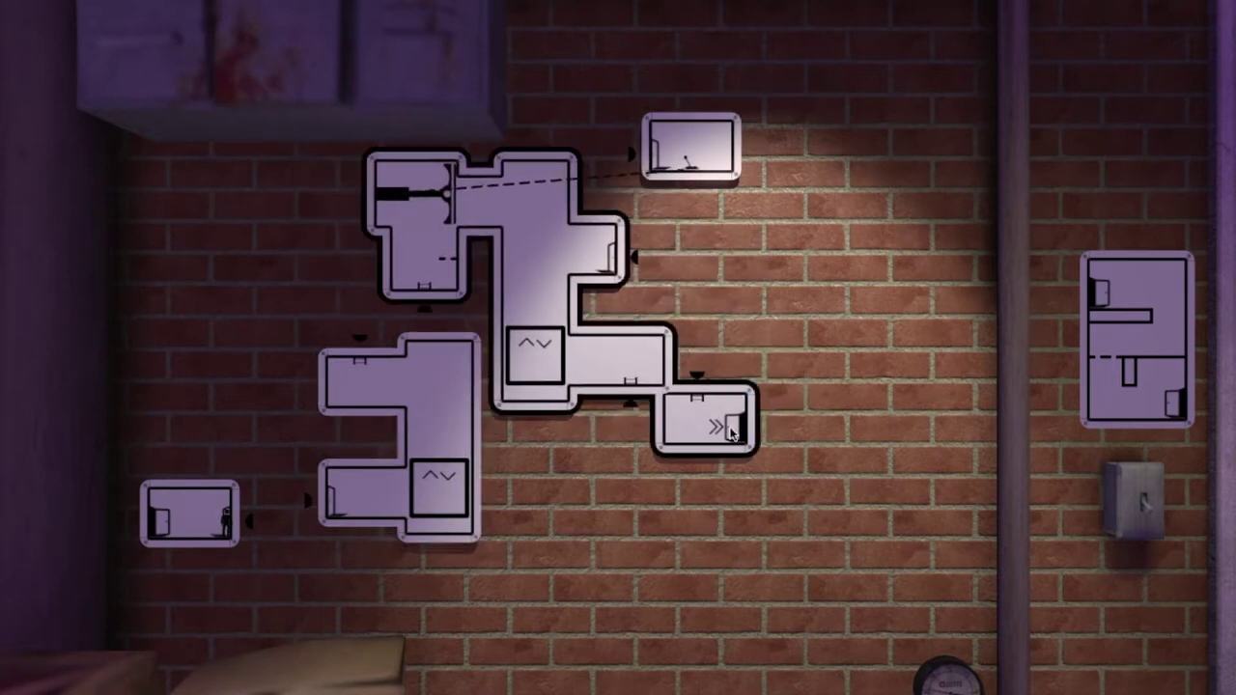
left_click_drag(719, 430, 724, 473)
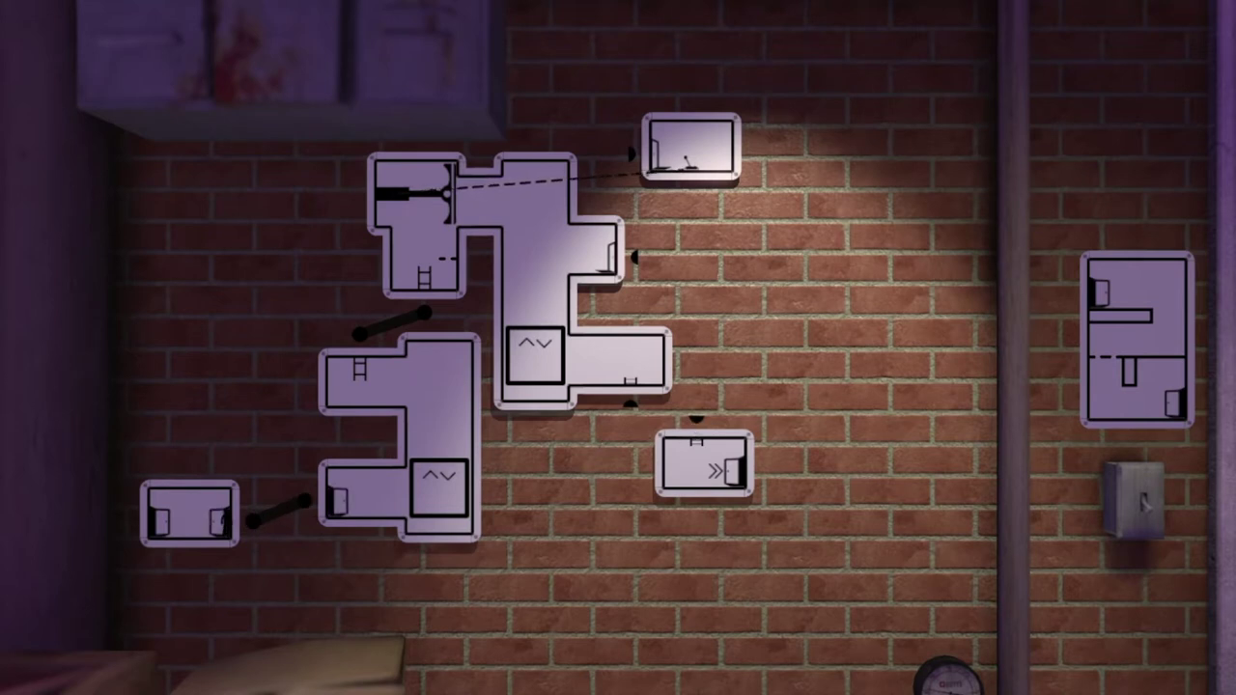
left_click_drag(695, 425, 693, 415)
mouse_move(684, 169)
left_mouse_down()
mouse_move(751, 226)
mouse_move(691, 246)
left_mouse_up()
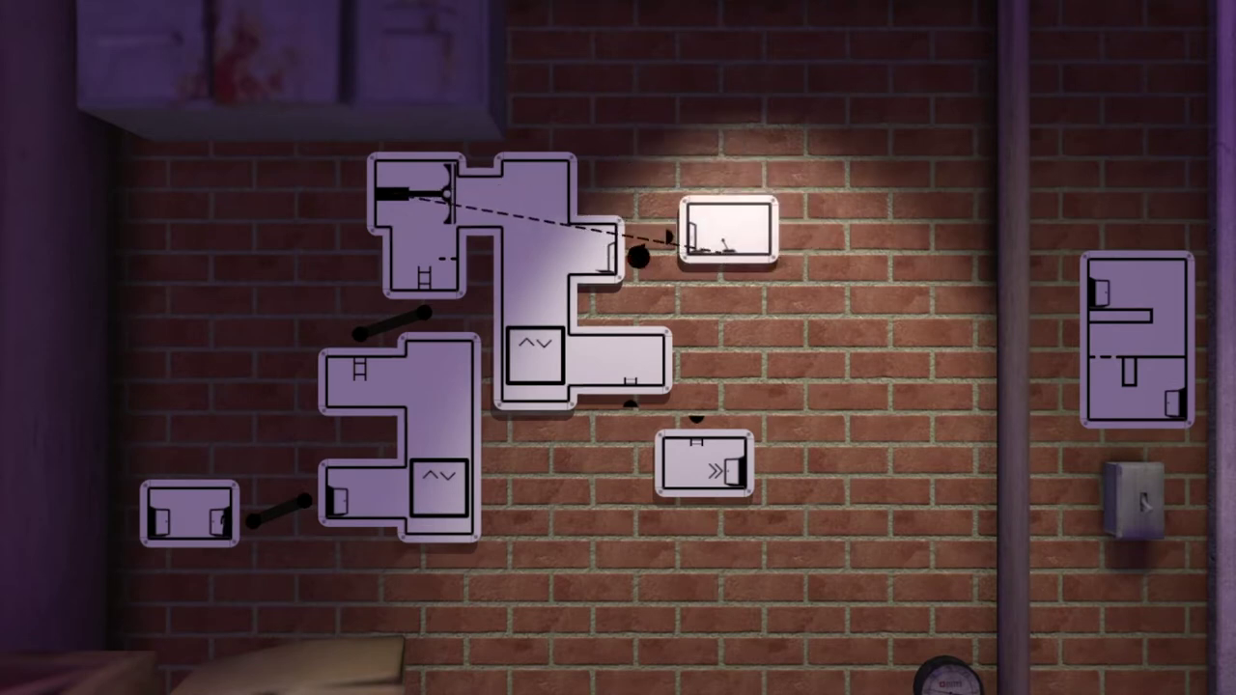
left_click(150, 478)
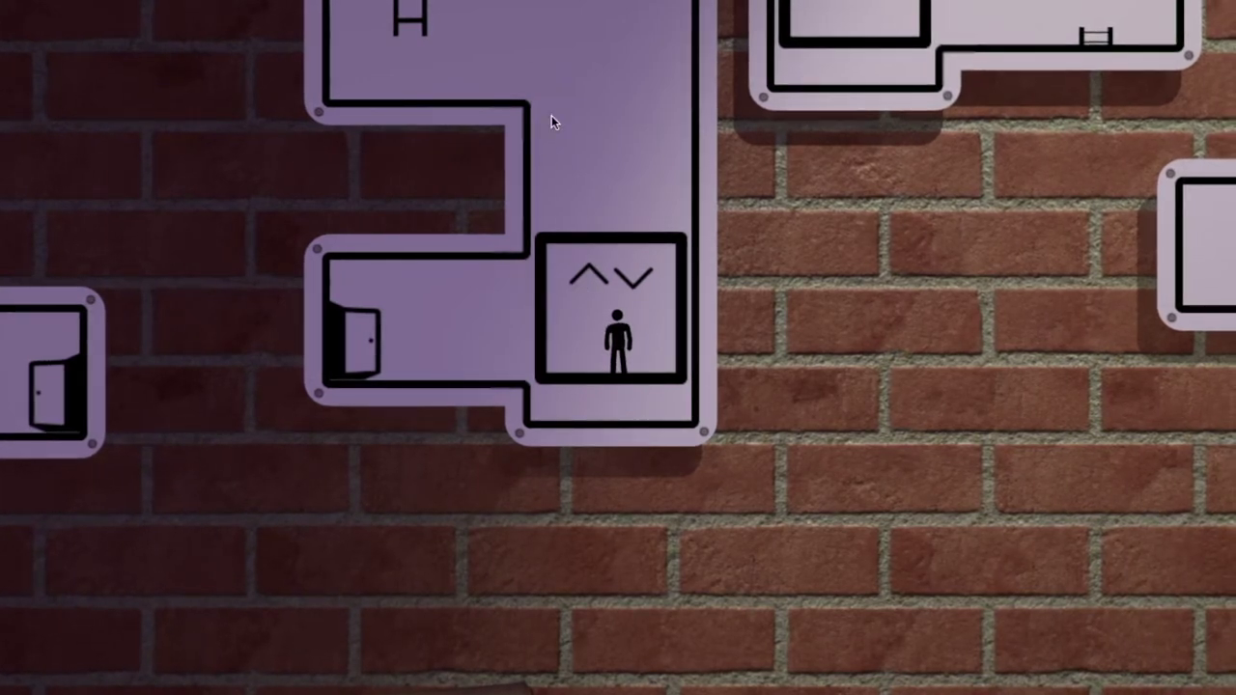
scroll(551, 115, "down", 3)
scroll(551, 115, "down", 1)
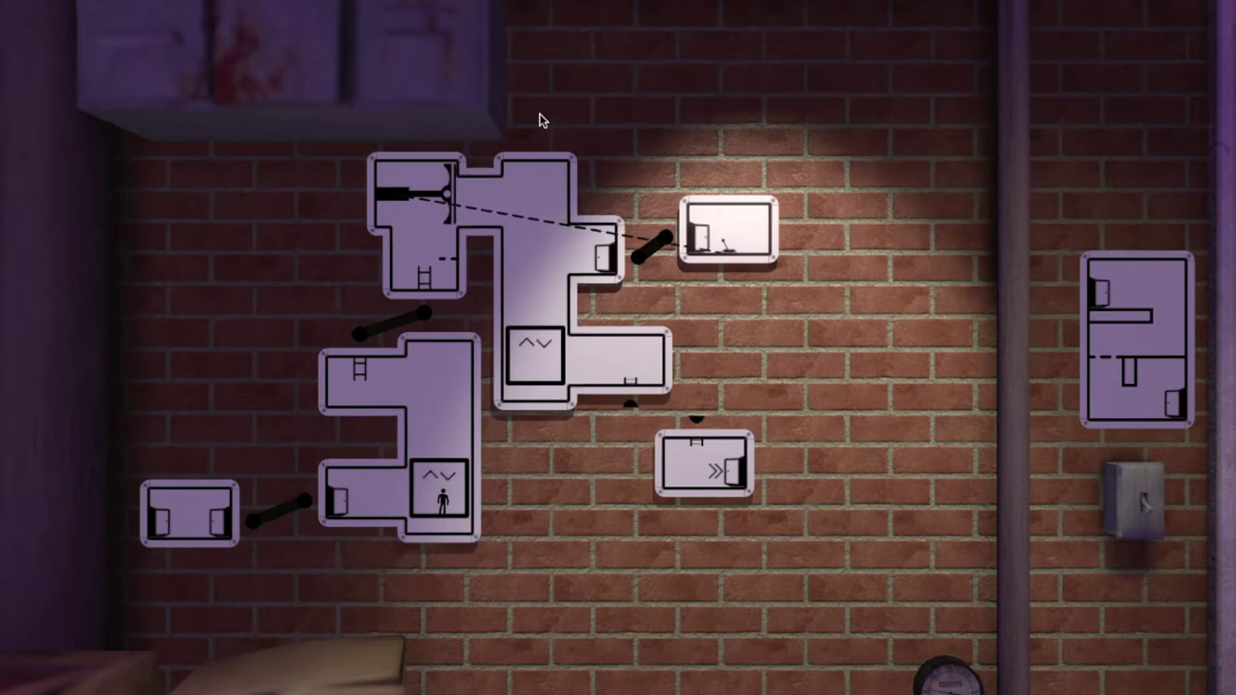
Step: Link the big room down into the small room and lower the left room's elevator
mouse_move(639, 414)
left_mouse_down()
mouse_move(702, 413)
mouse_move(632, 448)
left_mouse_up()
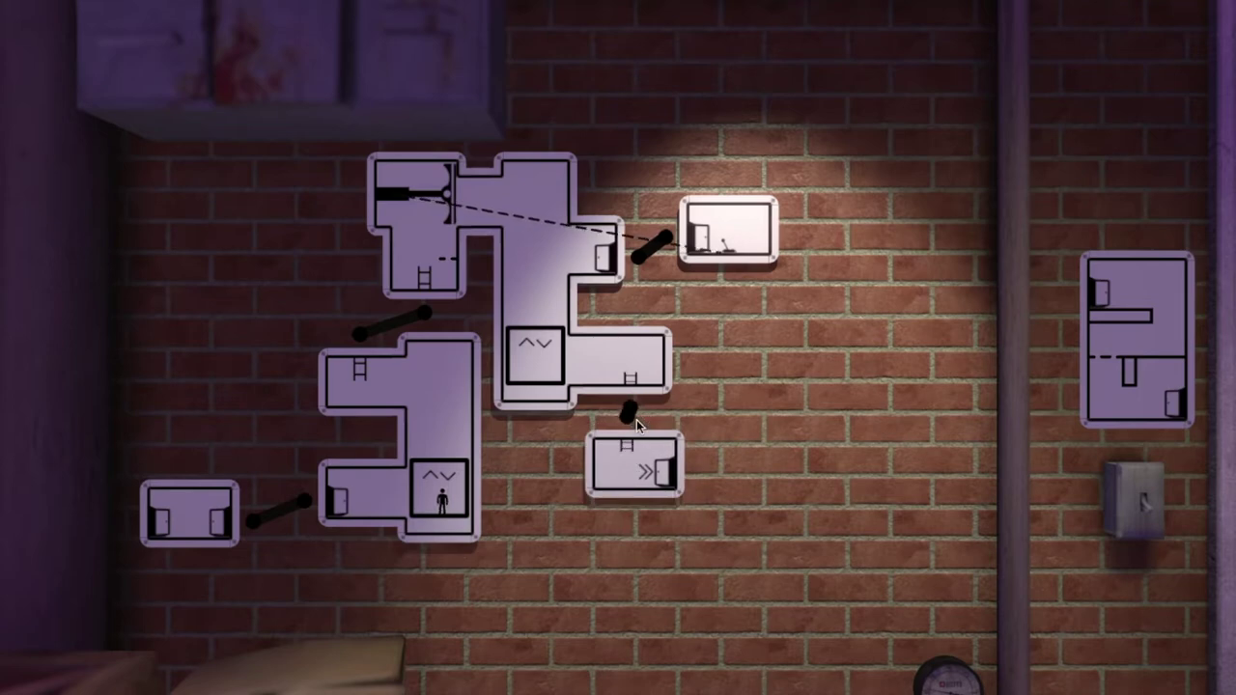
left_click(637, 419)
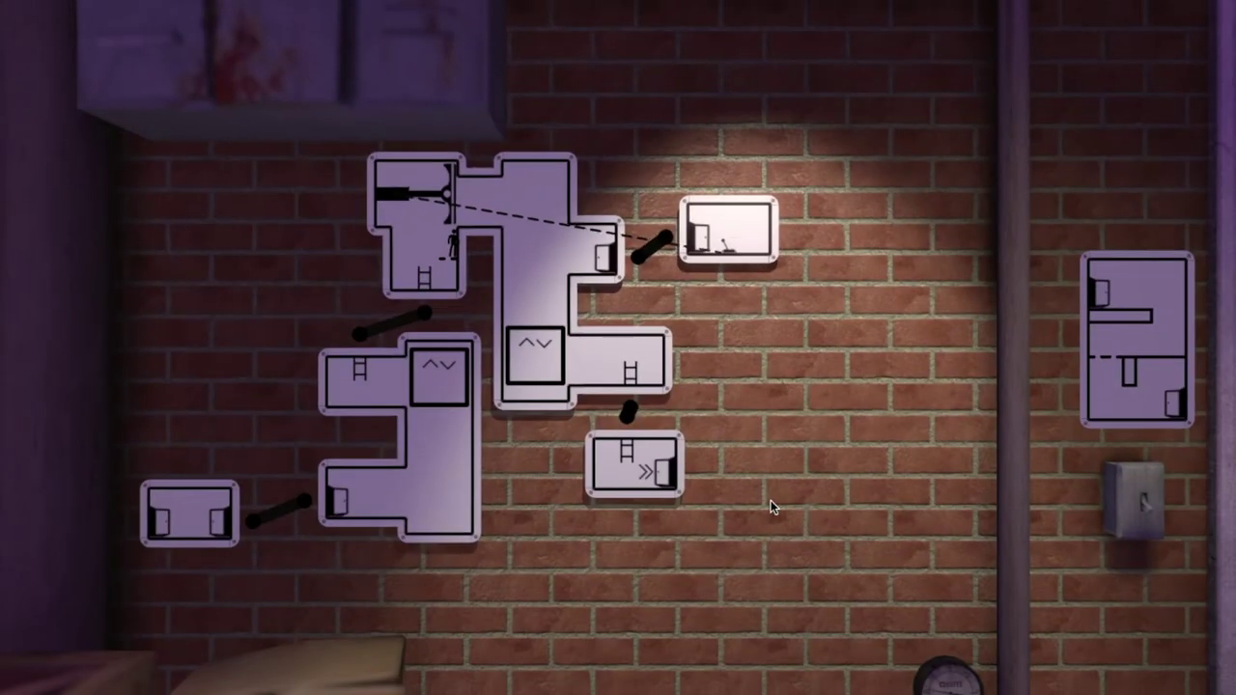
left_click(655, 249)
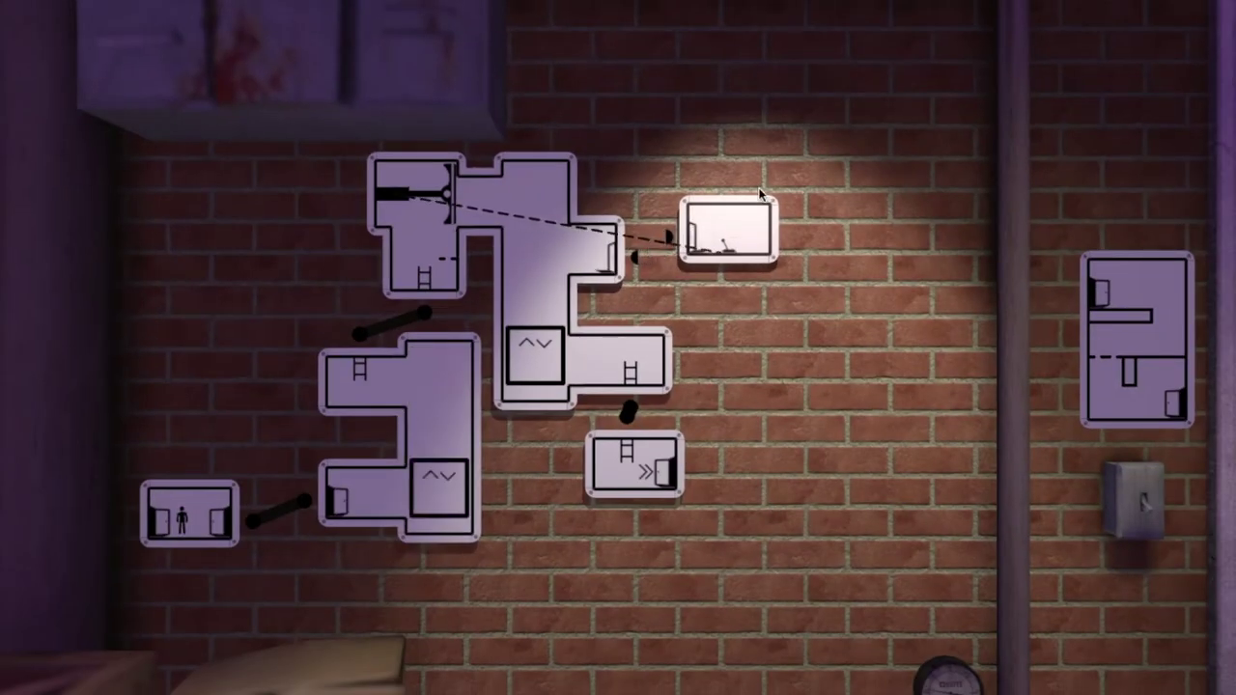
Step: Move the lever room left, detach and reposition the start room, and set the L-block below the upper block
left_click_drag(734, 231, 253, 396)
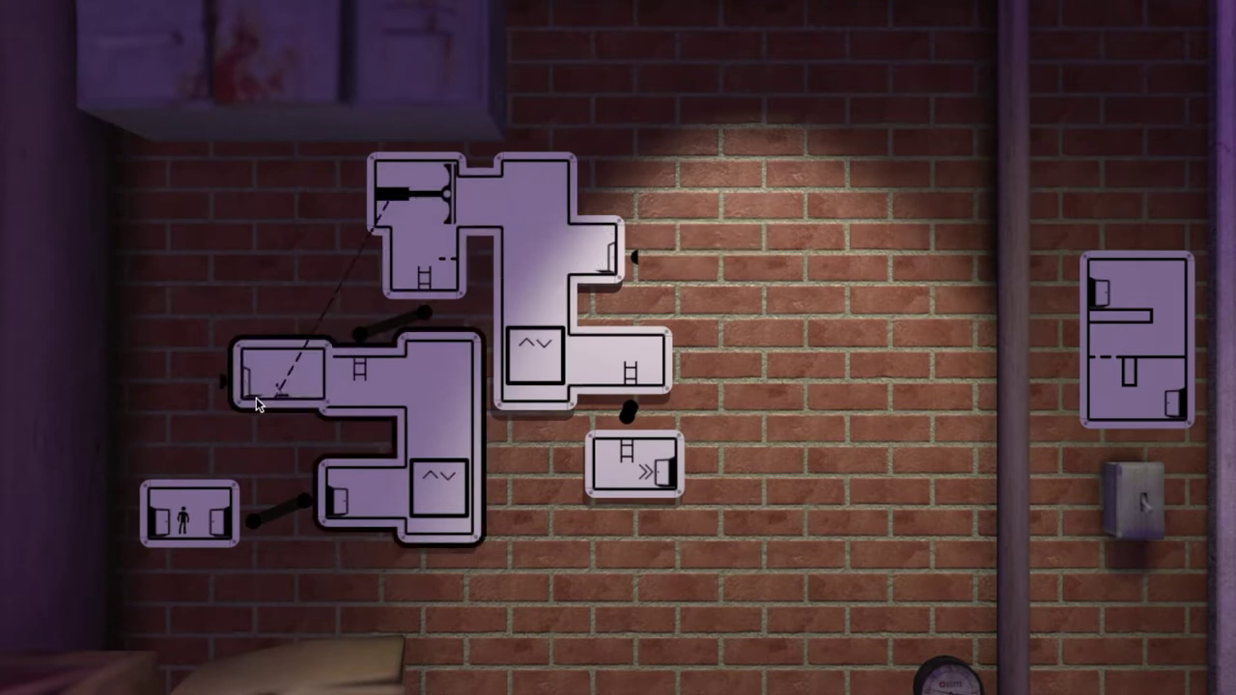
left_click(268, 516)
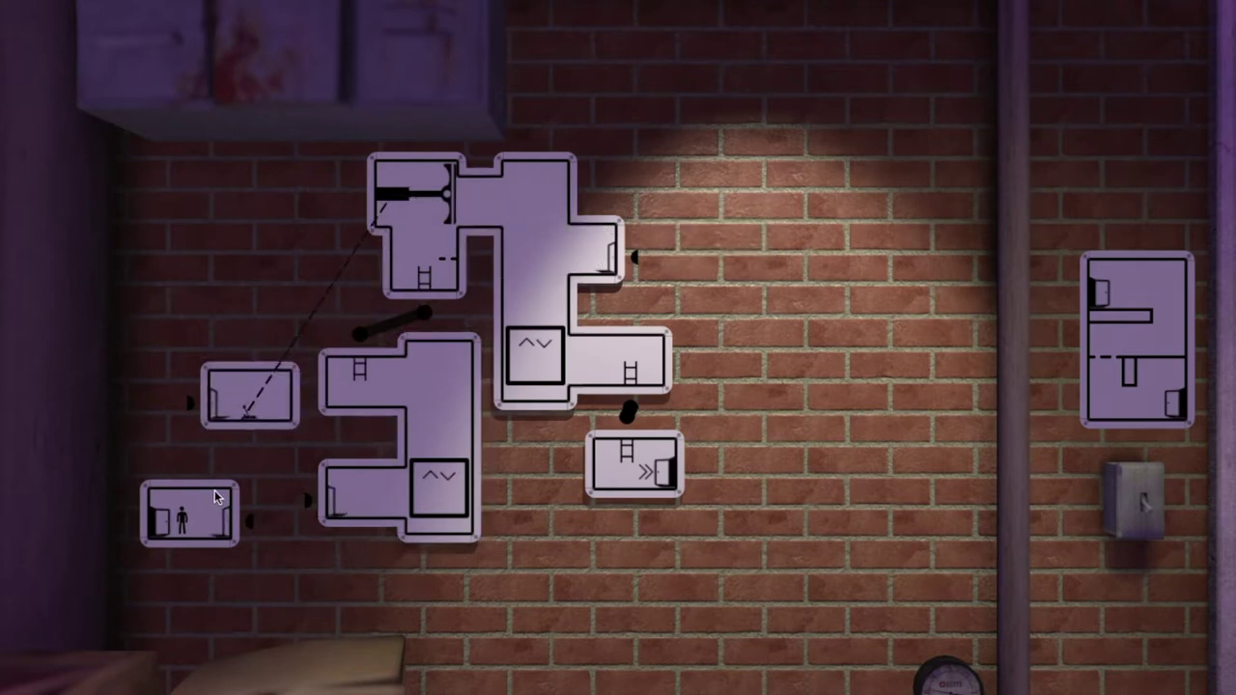
mouse_move(216, 498)
left_mouse_down()
mouse_move(218, 421)
mouse_move(279, 529)
mouse_move(358, 447)
left_mouse_up()
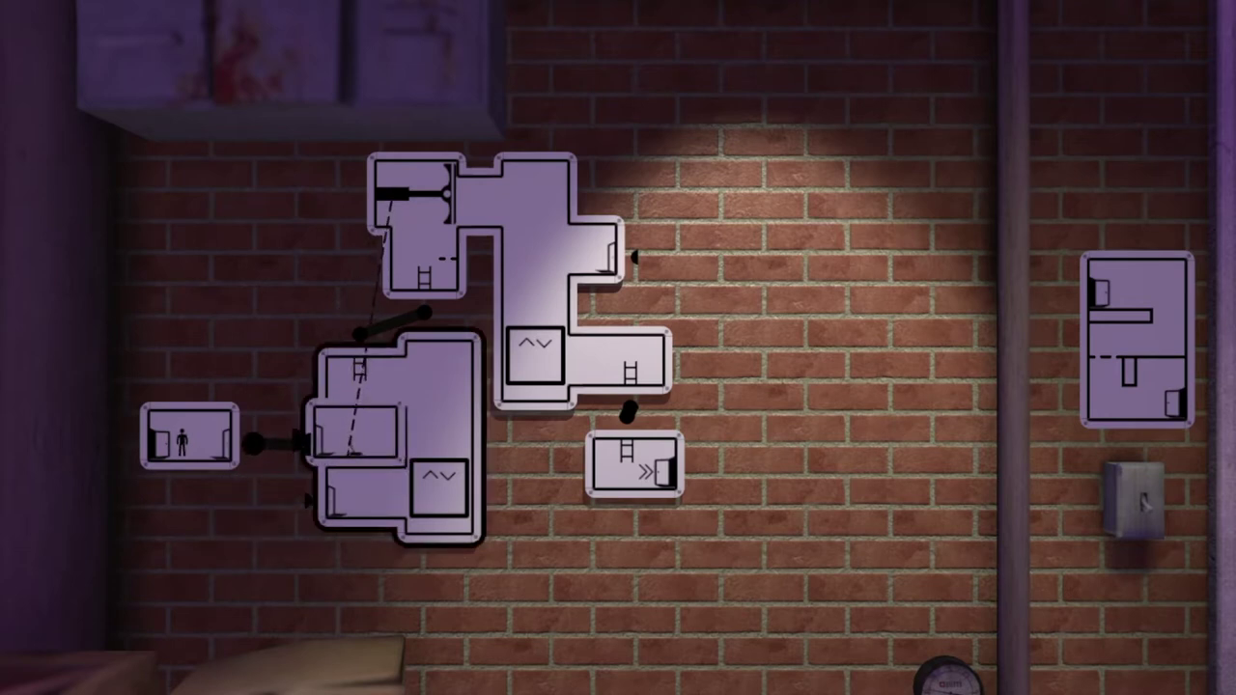
mouse_move(407, 501)
left_mouse_down()
mouse_move(547, 575)
mouse_move(491, 599)
left_mouse_up()
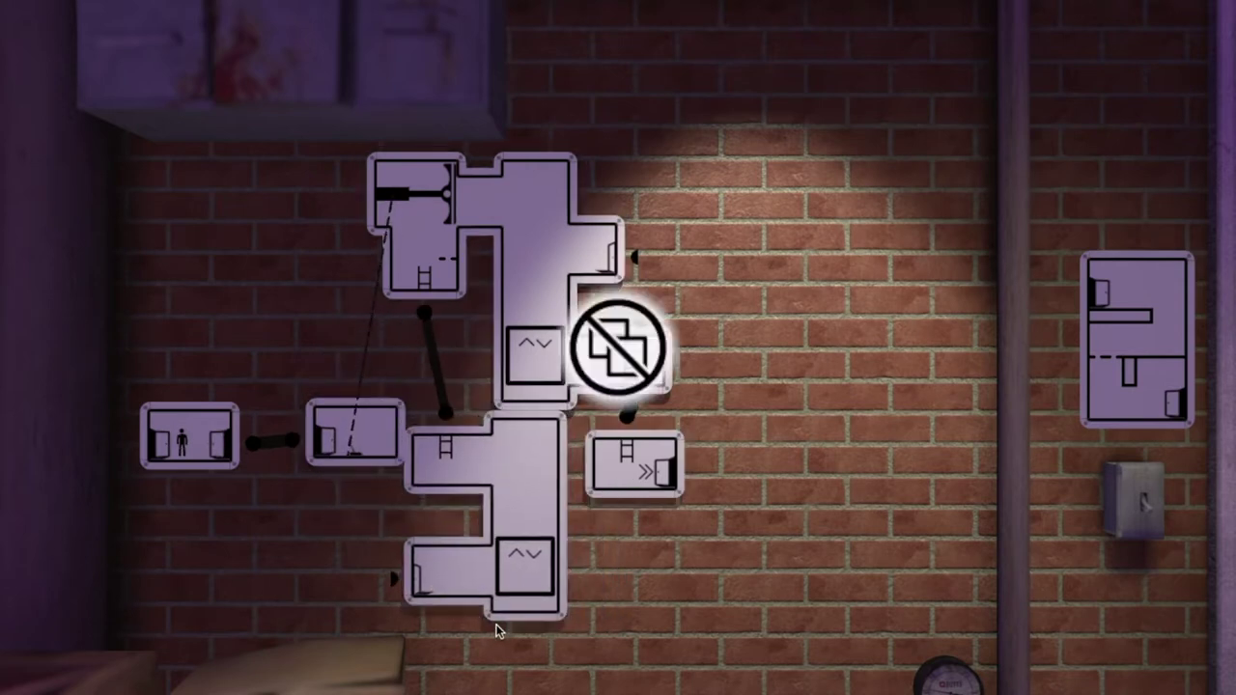
Step: Join the L-block to the arrow room, toggle the start room's connector bar, and extend the piston
mouse_move(565, 472)
left_mouse_down()
mouse_move(609, 520)
mouse_move(593, 531)
left_mouse_up()
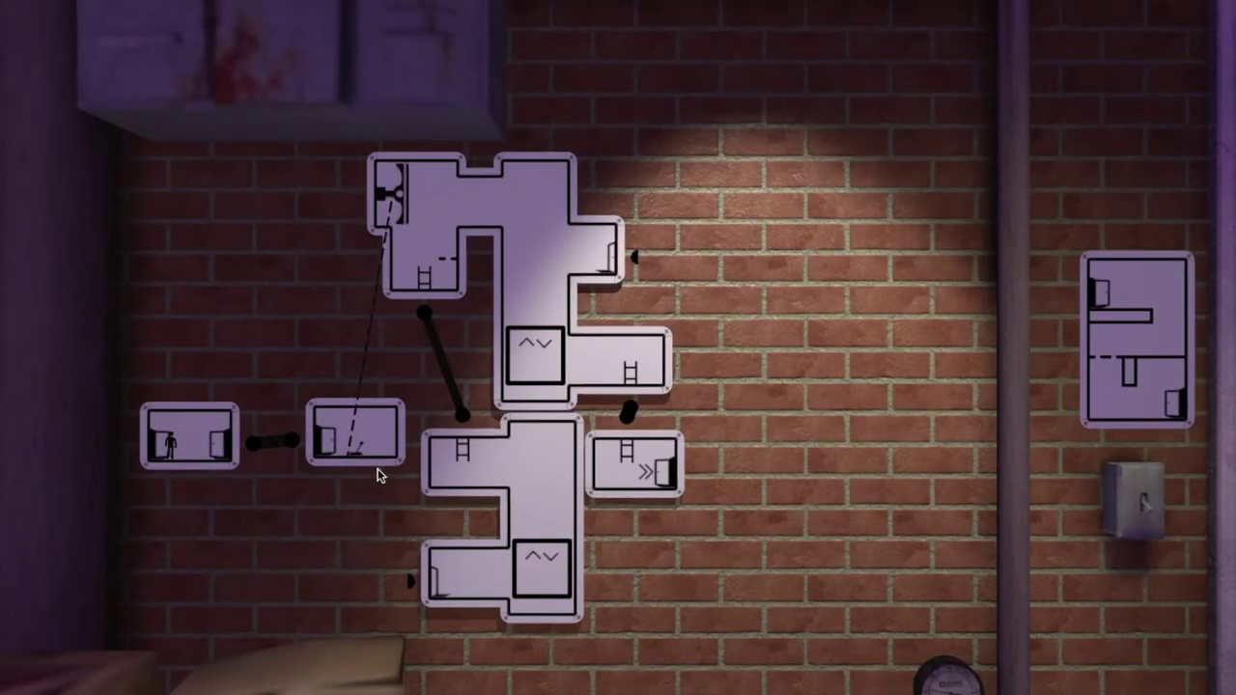
left_click(276, 445)
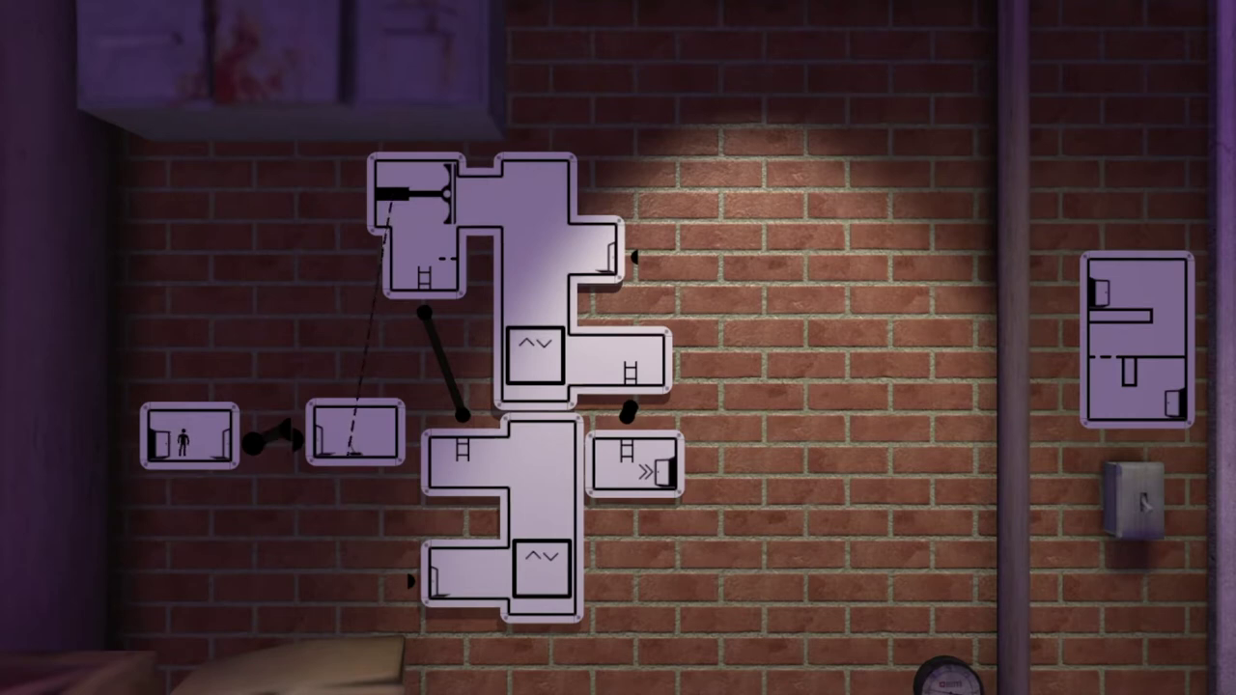
left_click(272, 436)
left_click(287, 439)
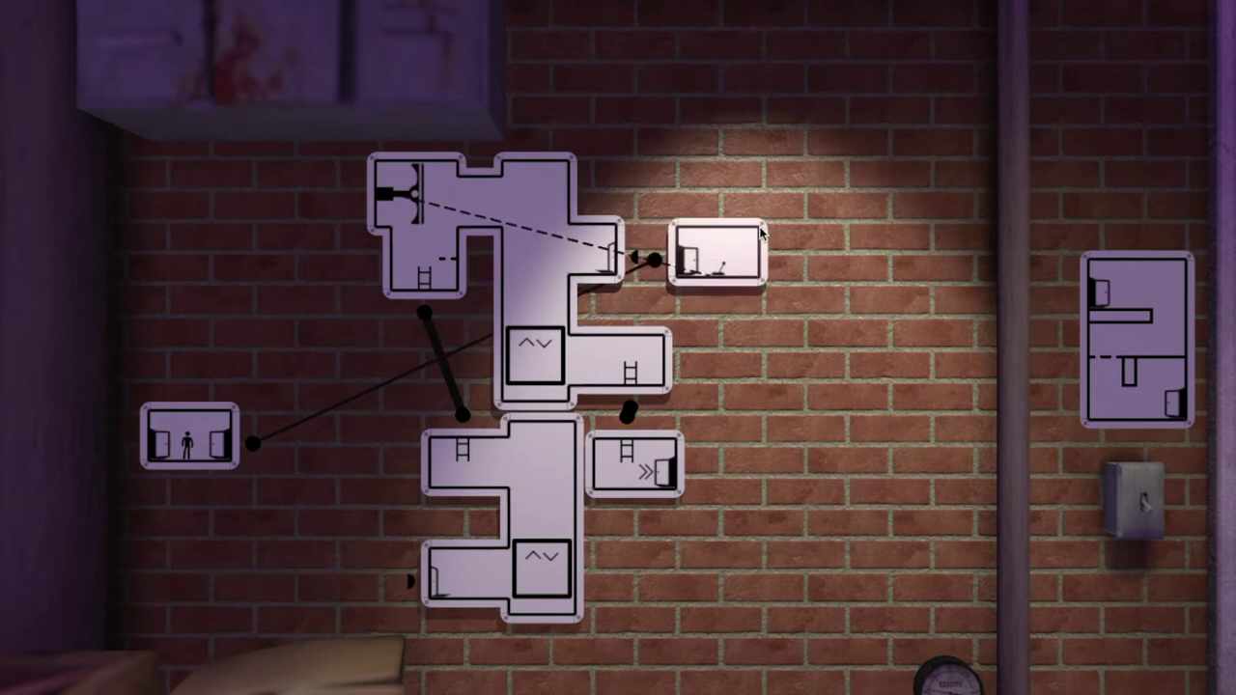
left_click(633, 258)
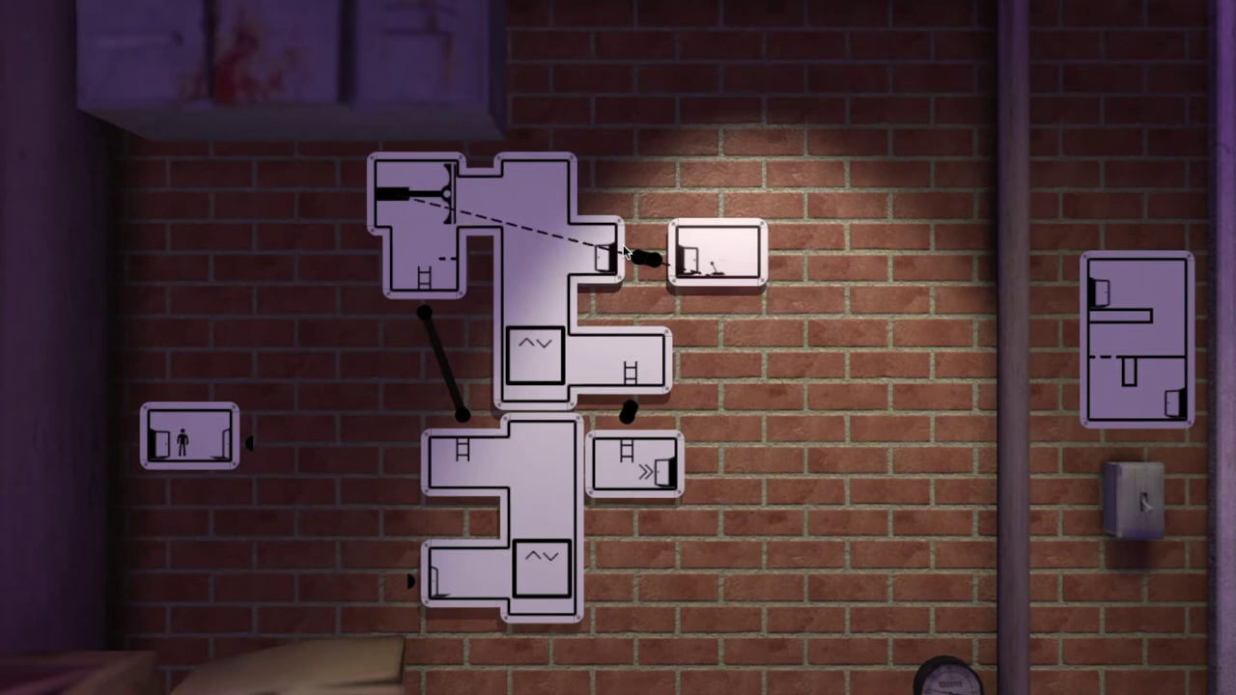
Step: Move the arrow room right, then detach the lower L-shaped room and re-dock it under the upper block
left_click_drag(609, 481, 849, 380)
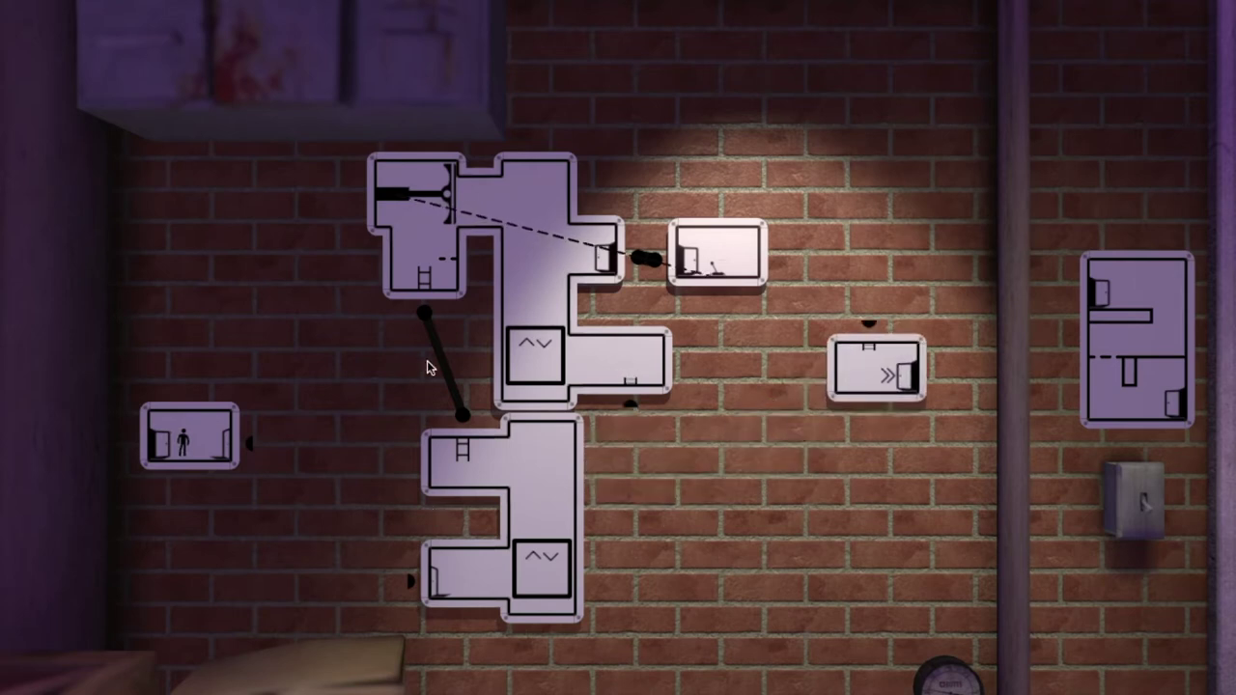
left_click(463, 413)
left_click_drag(546, 471, 712, 471)
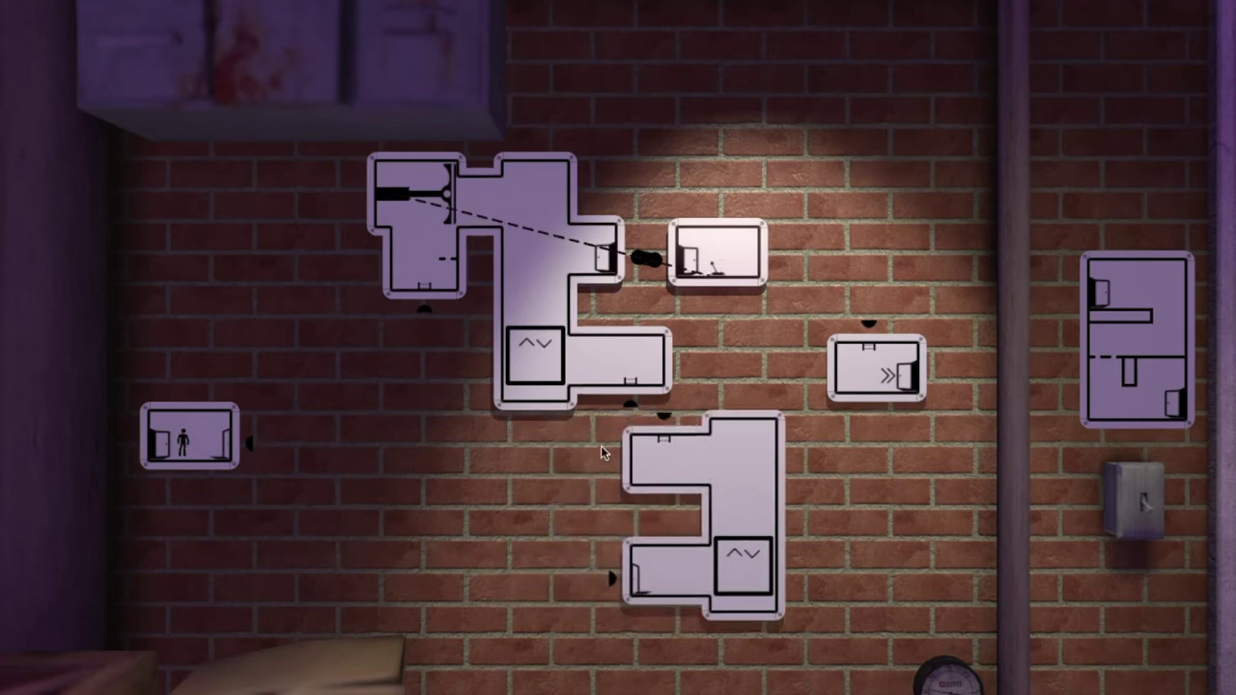
left_click(664, 416)
mouse_move(663, 475)
left_mouse_down()
mouse_move(351, 512)
mouse_move(273, 487)
left_mouse_up()
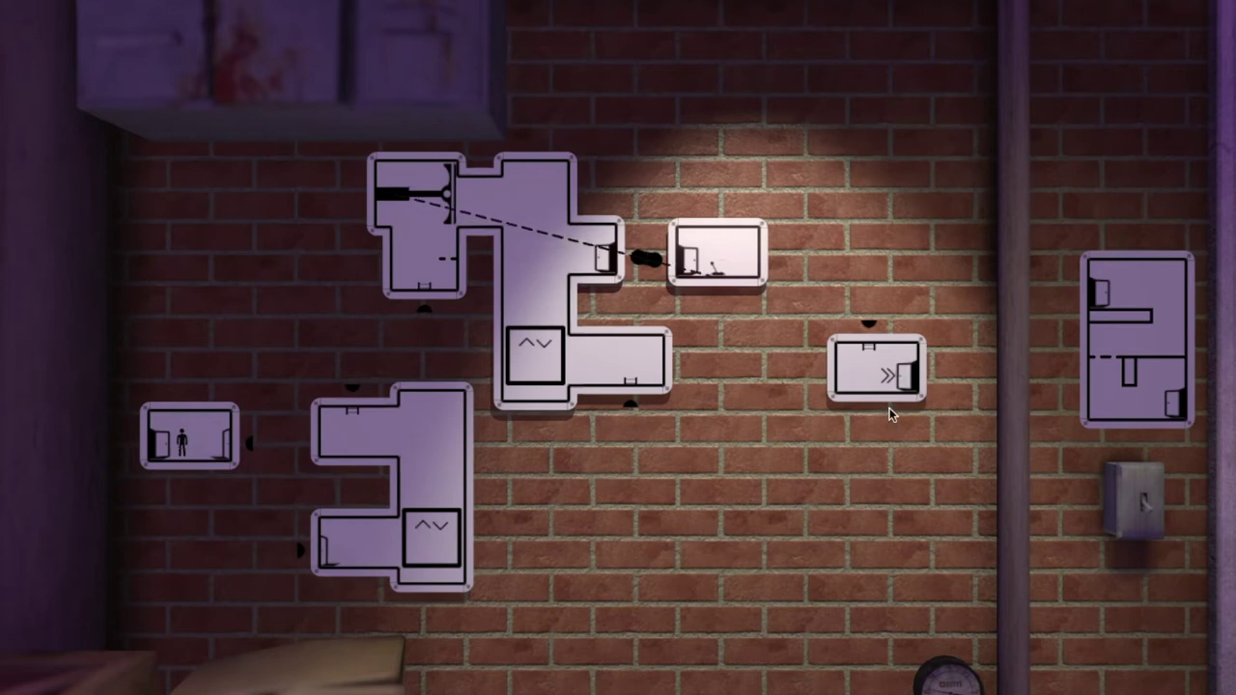
Step: Place the start room beside the lower block and the arrow room under the upper-left room
left_click_drag(376, 425, 618, 487)
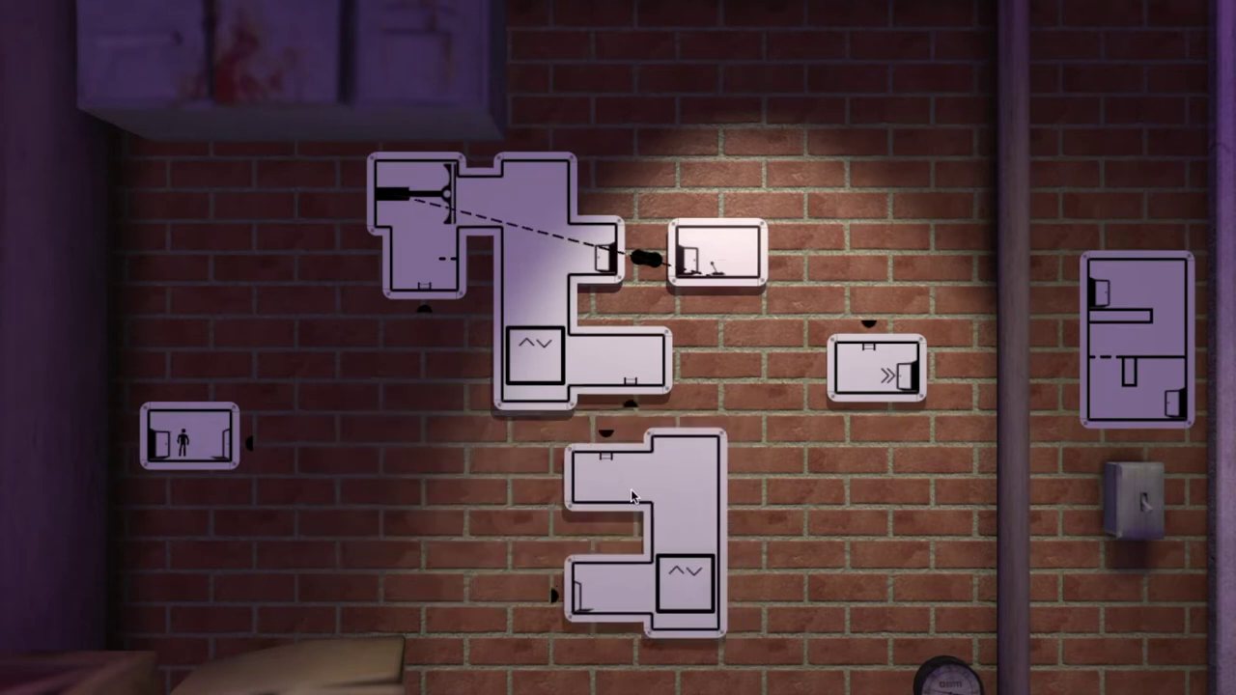
left_click_drag(230, 454, 499, 586)
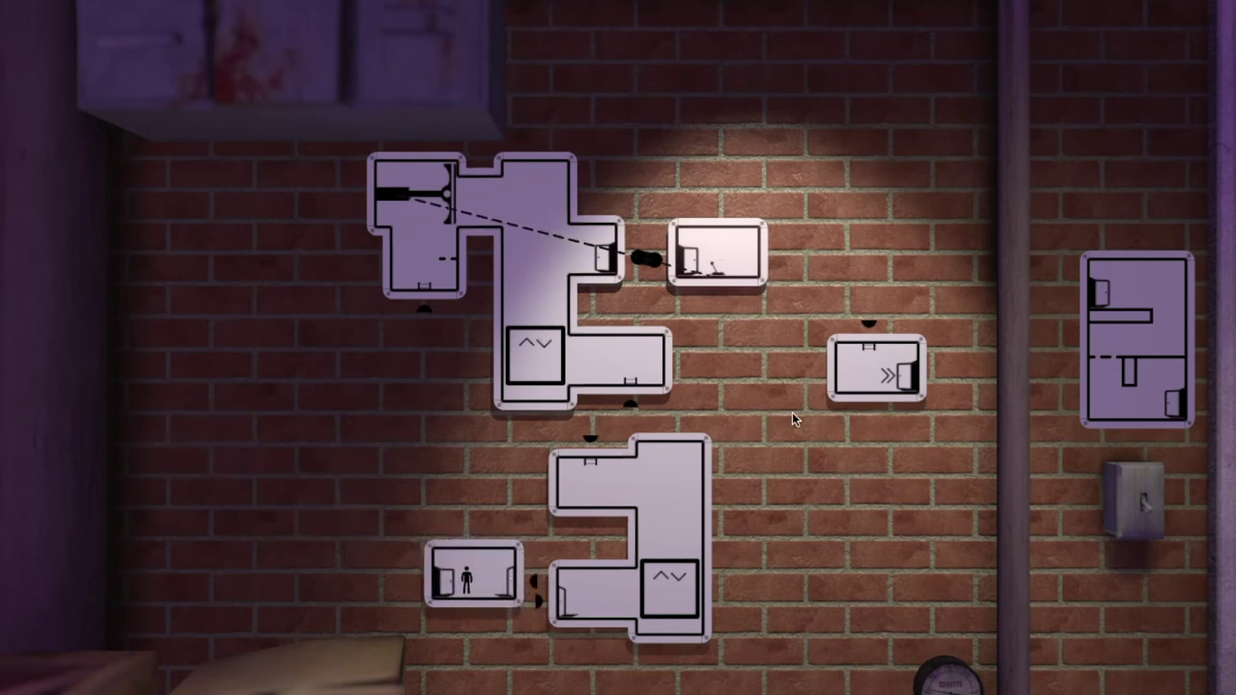
mouse_move(840, 378)
left_mouse_down()
mouse_move(310, 381)
mouse_move(378, 382)
left_mouse_up()
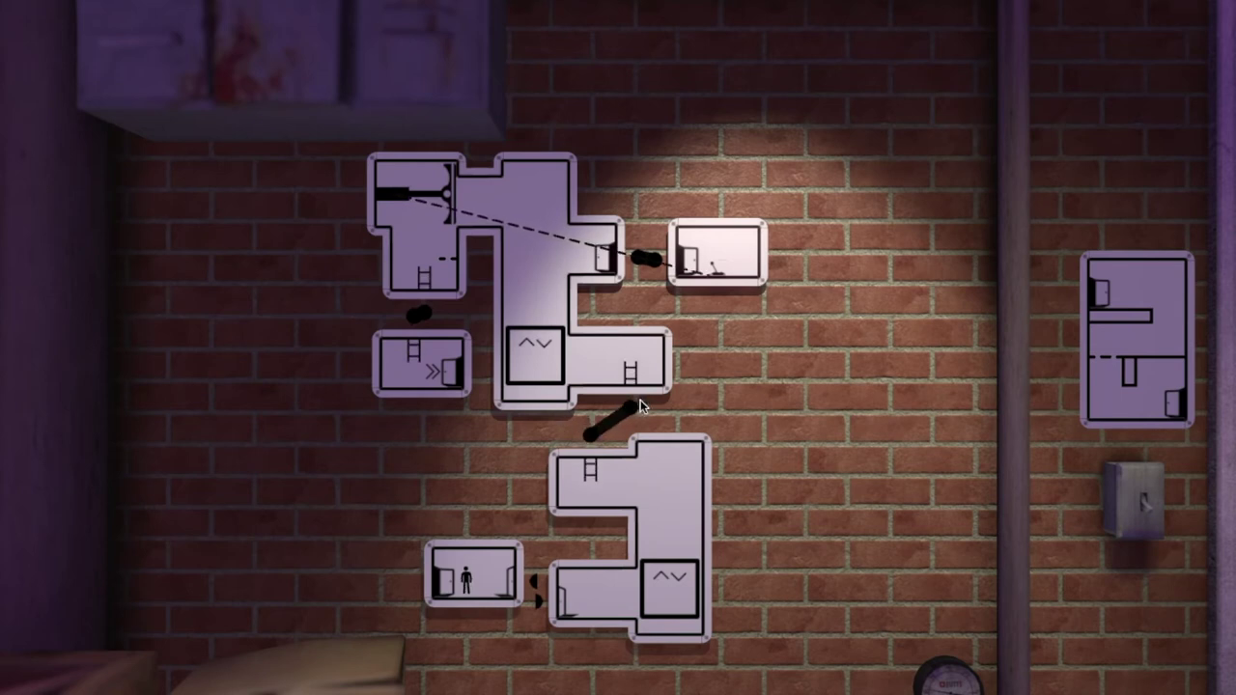
key("XF86MonBrightnessUp")
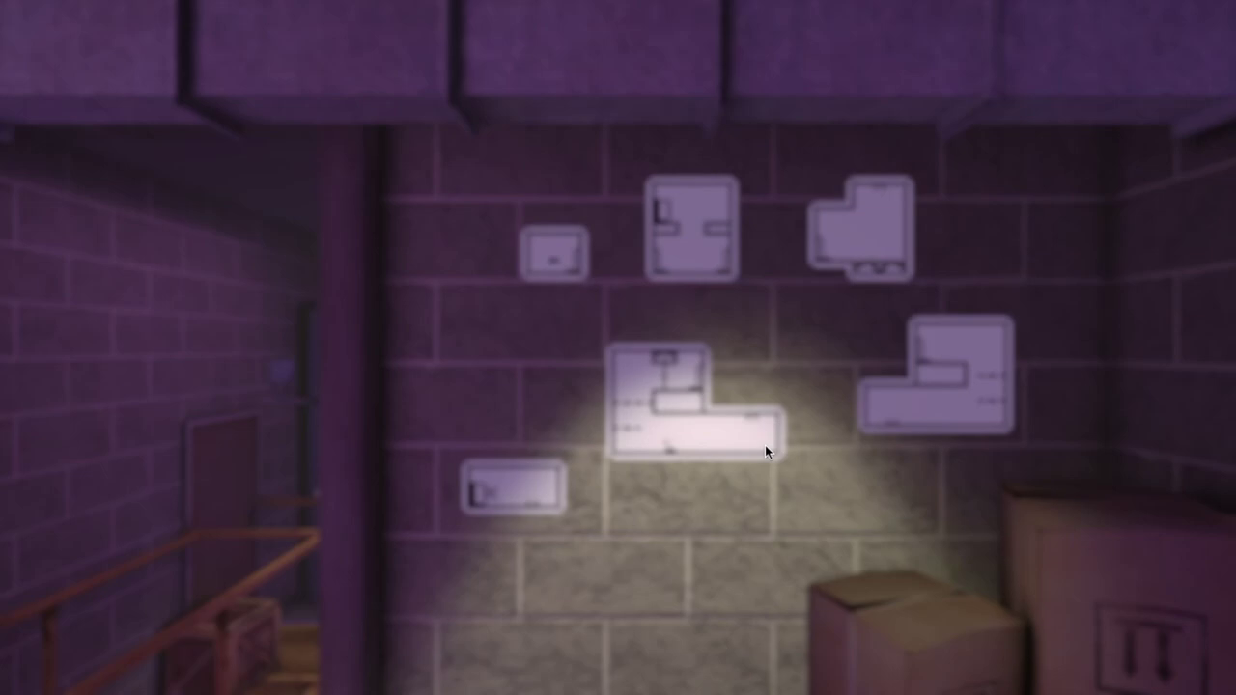
Step: Raise the sound volume slider partway from mute in the settings menu, then close the menu
key("Escape")
key("Escape")
key("Escape")
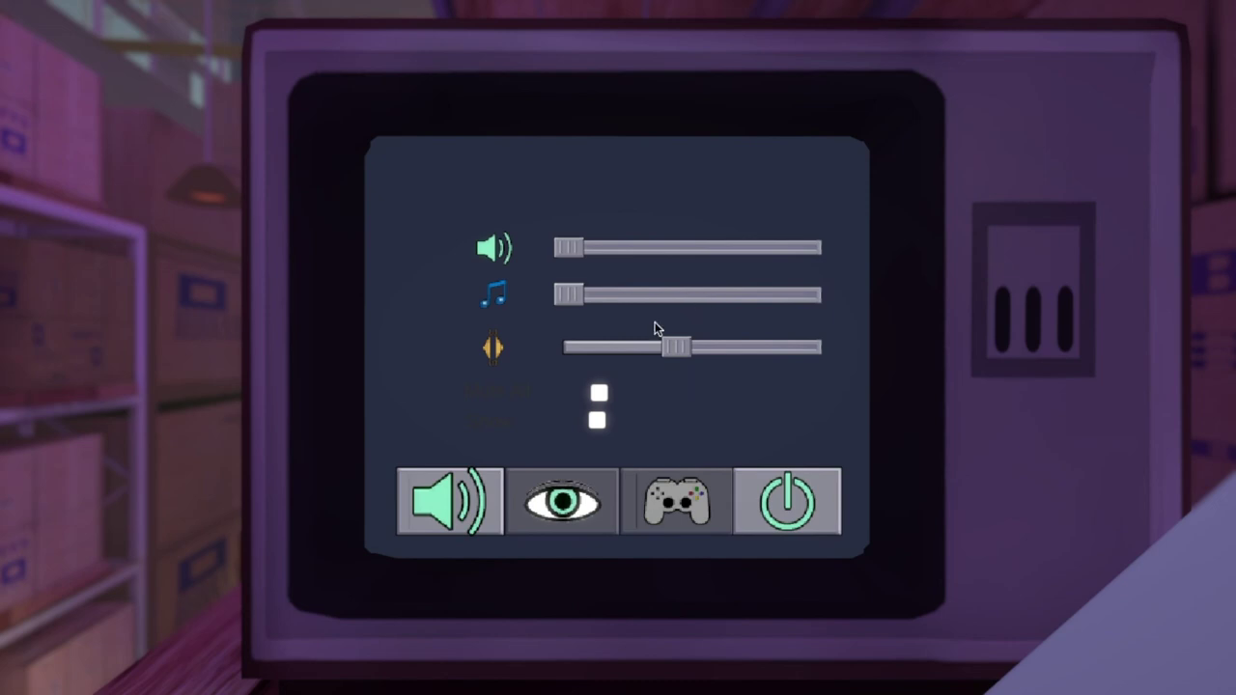
left_click_drag(579, 255, 644, 258)
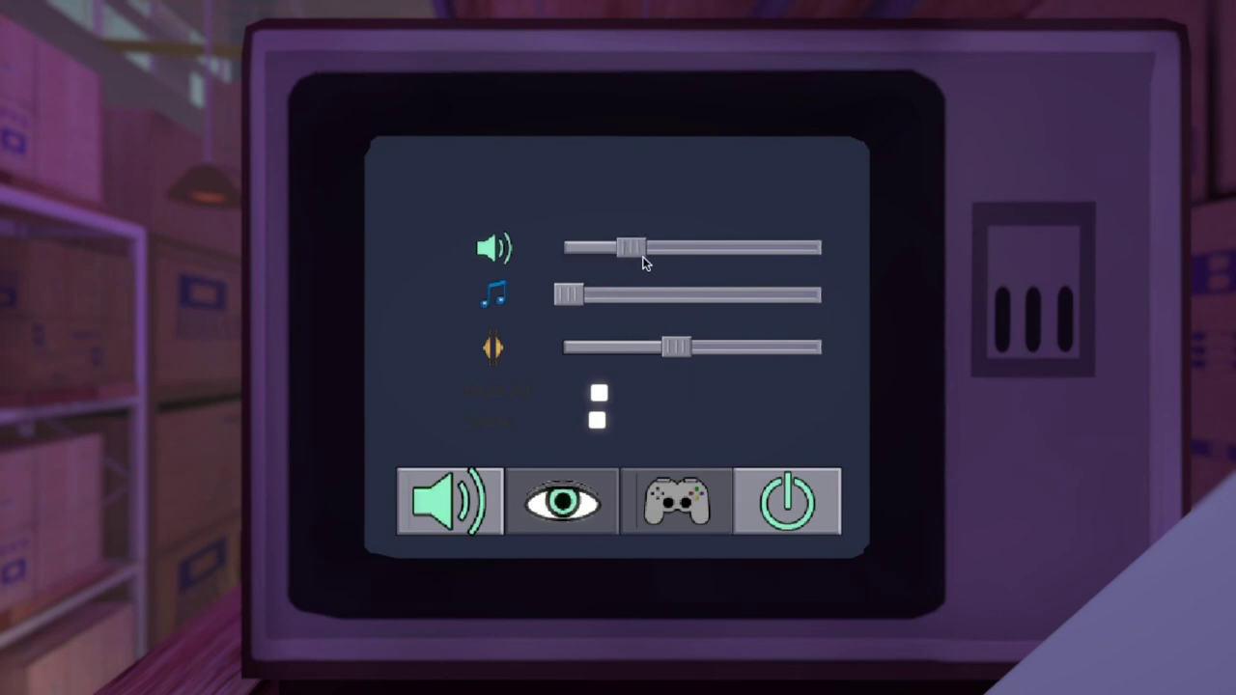
key("Escape")
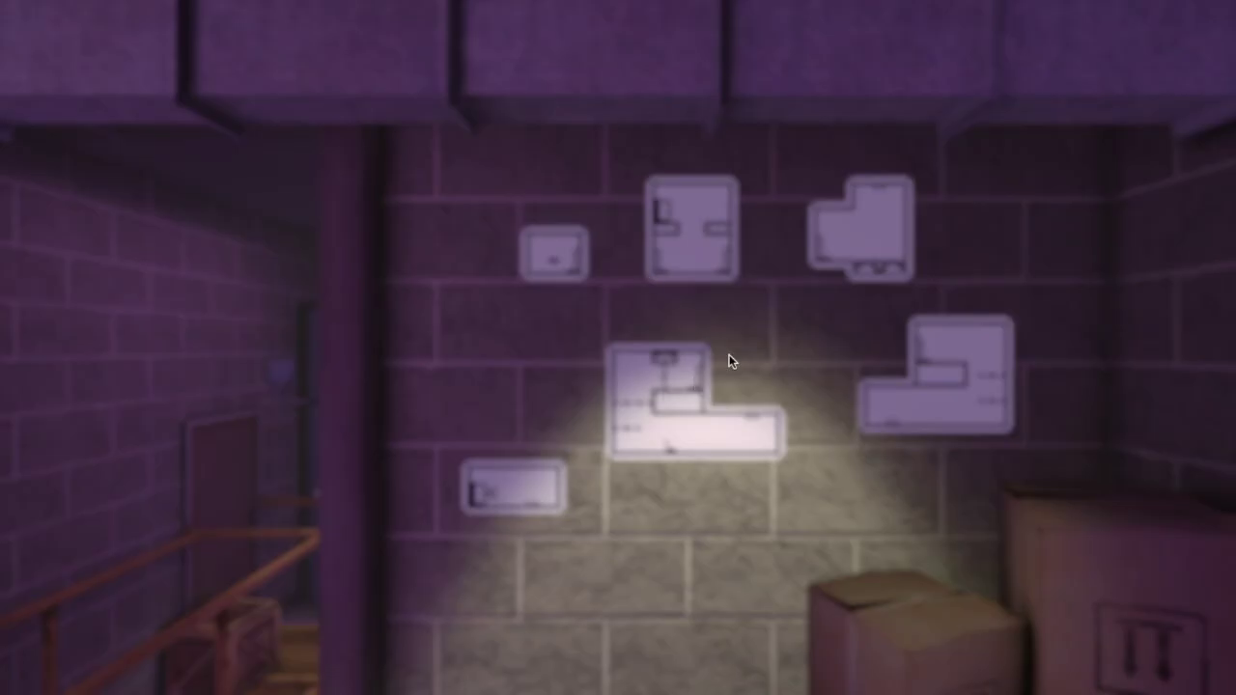